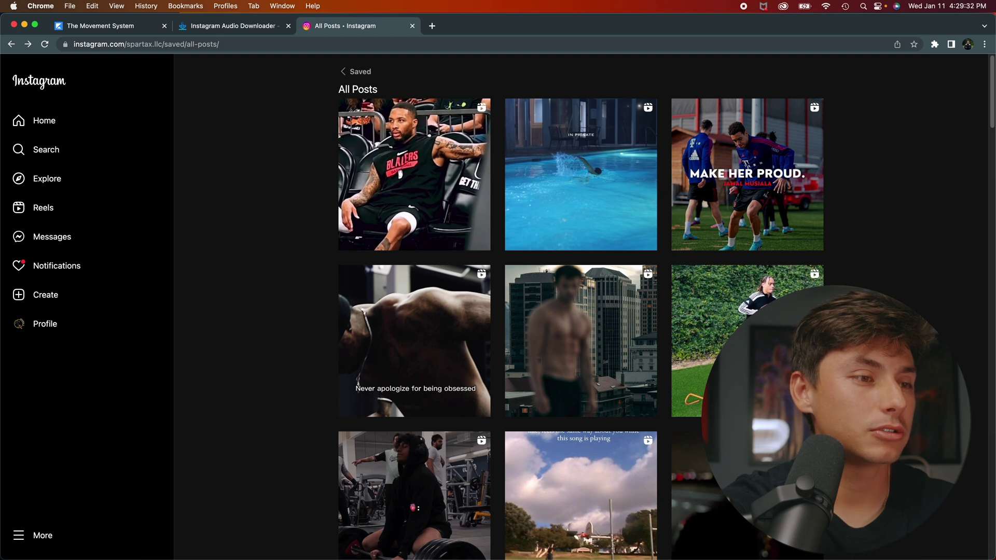
# Step: Search the App Store for 'capcut' to confirm it is installed, then close the store and Finder
pyautogui.press('super+Tab')
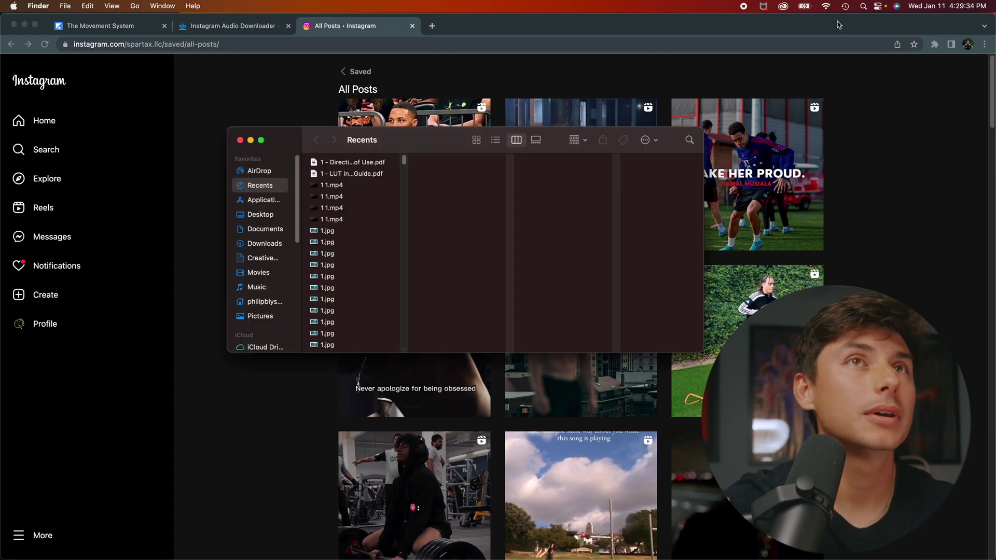
pyautogui.click(864, 6)
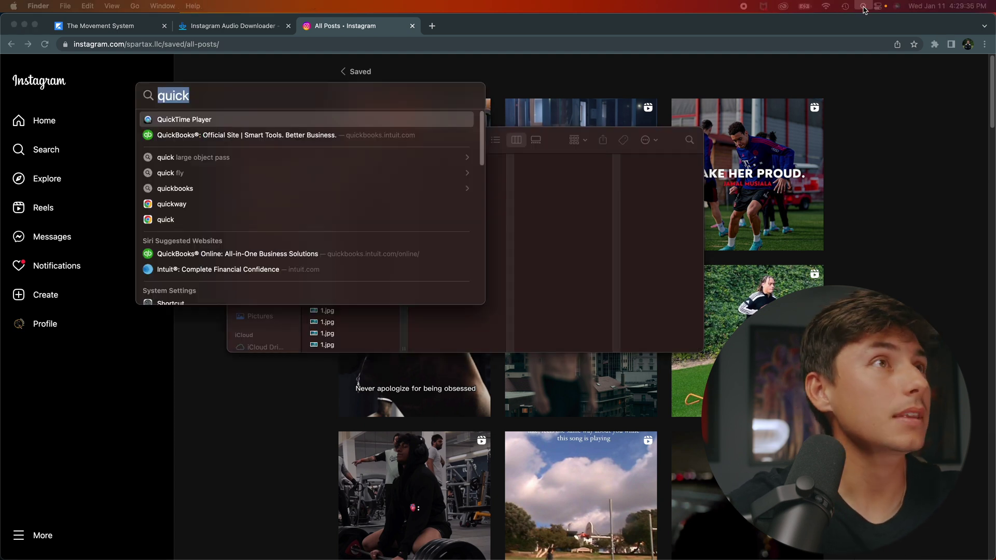
pyautogui.press('BackSpace')
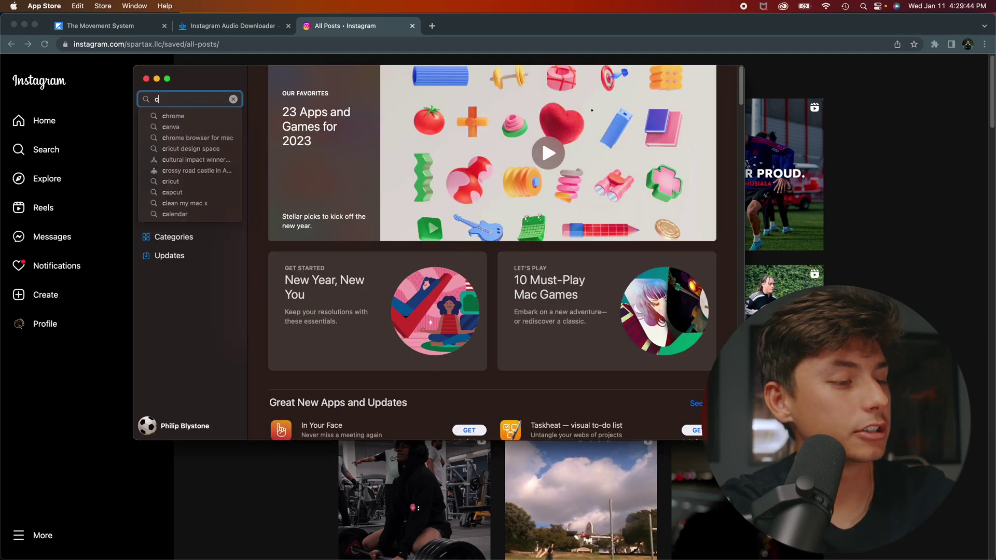
pyautogui.write('p')
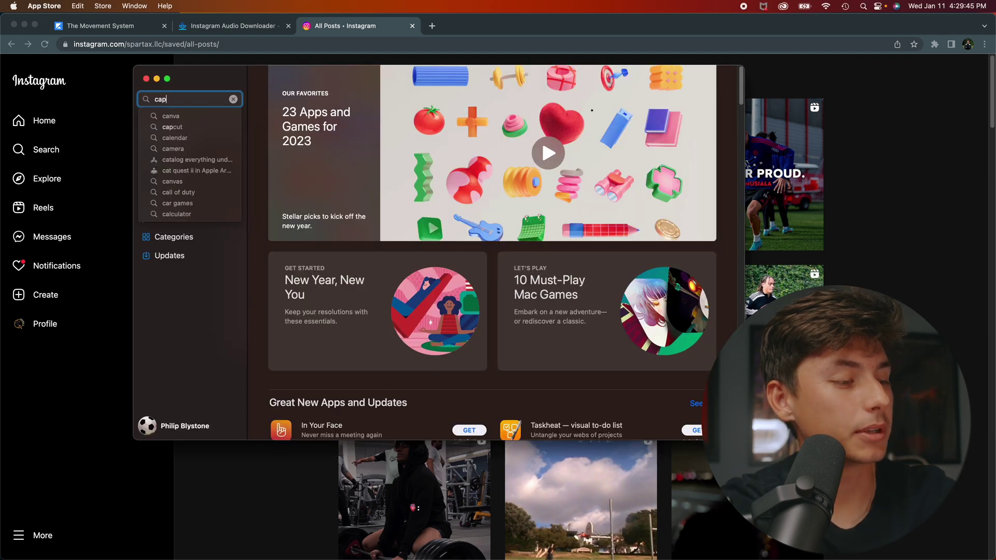
pyautogui.write('cut')
pyautogui.press('Return')
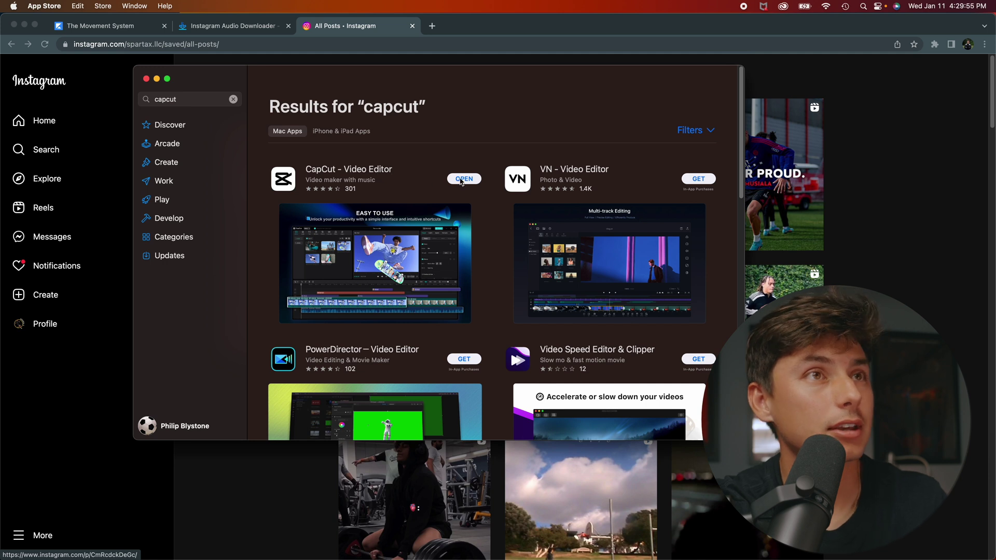
pyautogui.click(148, 80)
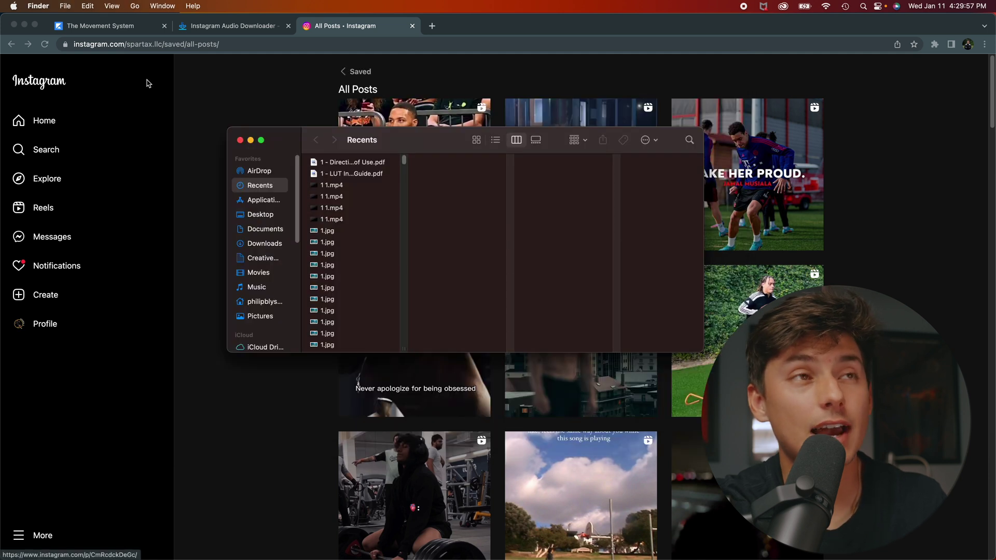
pyautogui.click(240, 140)
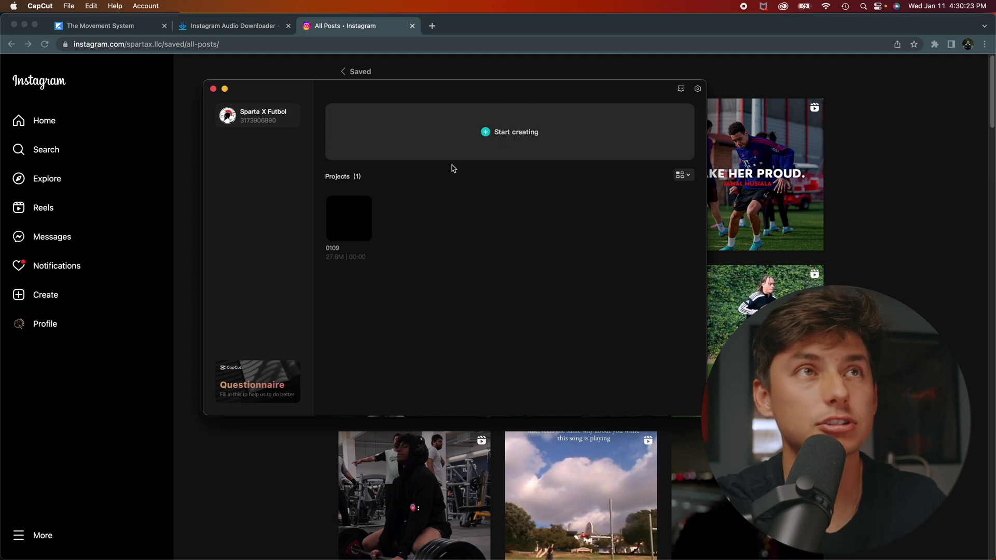
# Step: Open project 0109 in the editor, cancel the import picker, and minimize CapCut
pyautogui.click(348, 224)
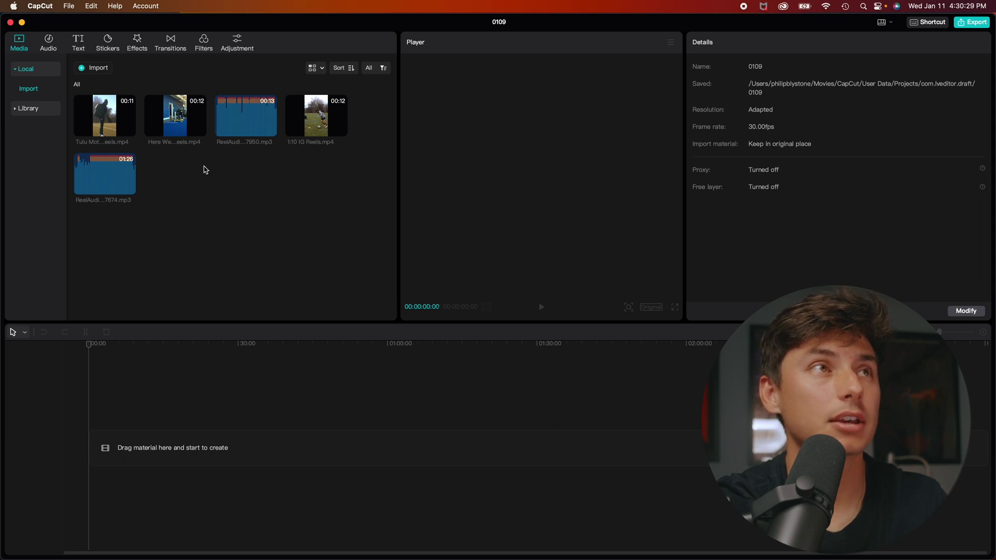
pyautogui.click(98, 68)
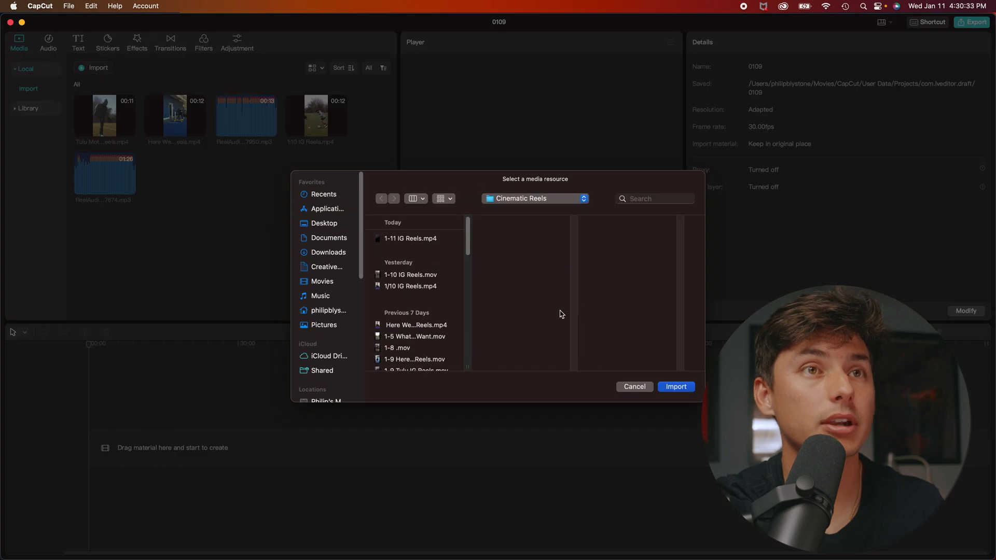
pyautogui.click(633, 388)
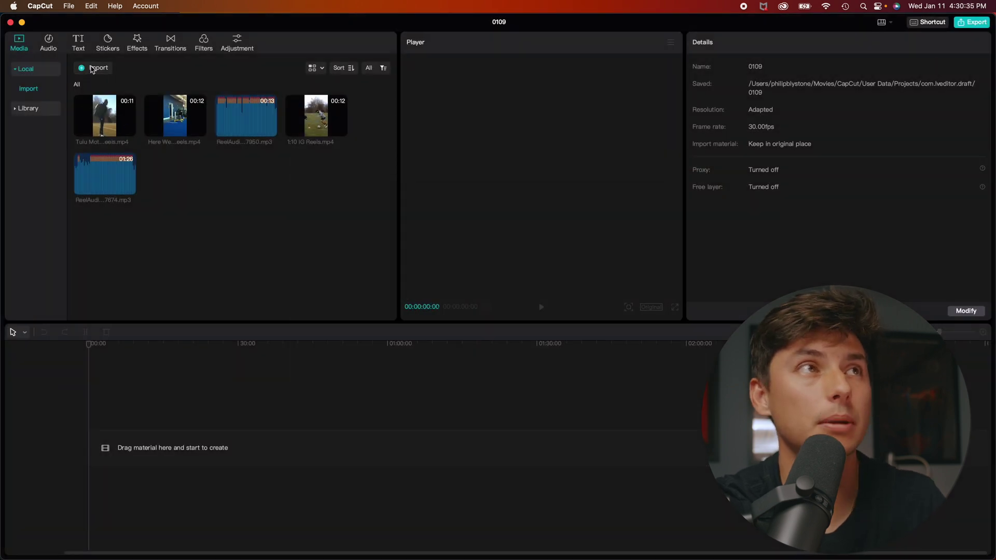
pyautogui.click(22, 23)
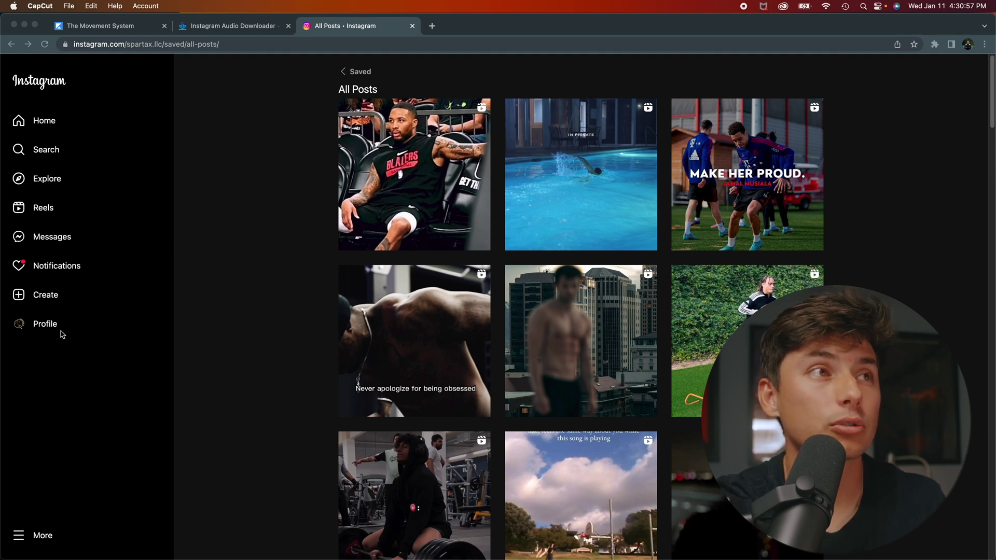
# Step: Go to Instagram's saved All Posts collection
pyautogui.click(44, 540)
pyautogui.click(43, 538)
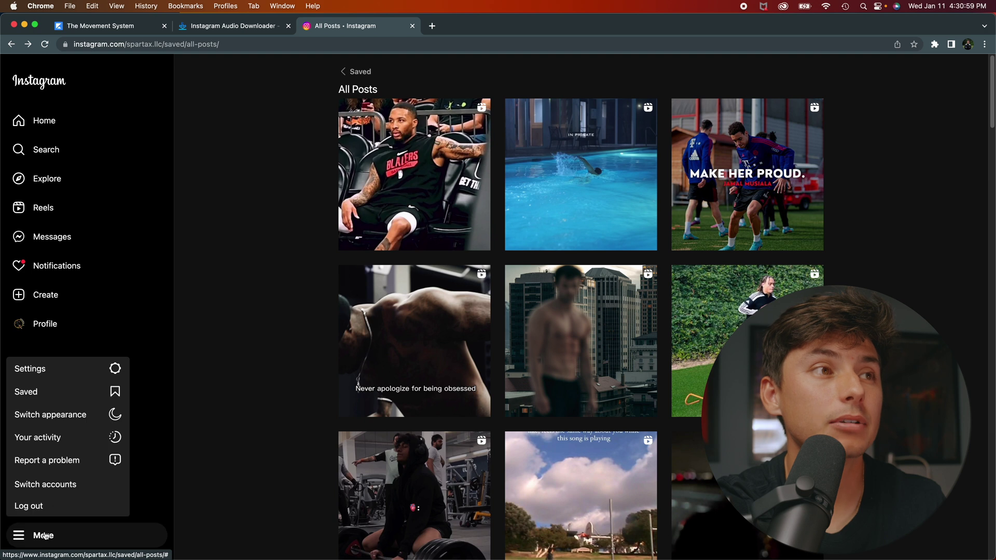
pyautogui.click(64, 394)
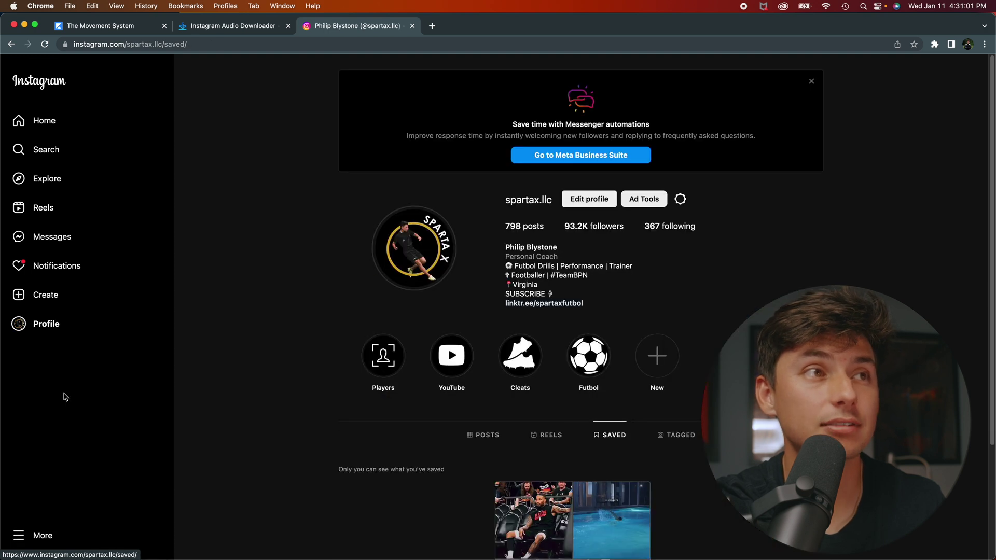
pyautogui.scroll(-2, 487, 396)
pyautogui.click(508, 394)
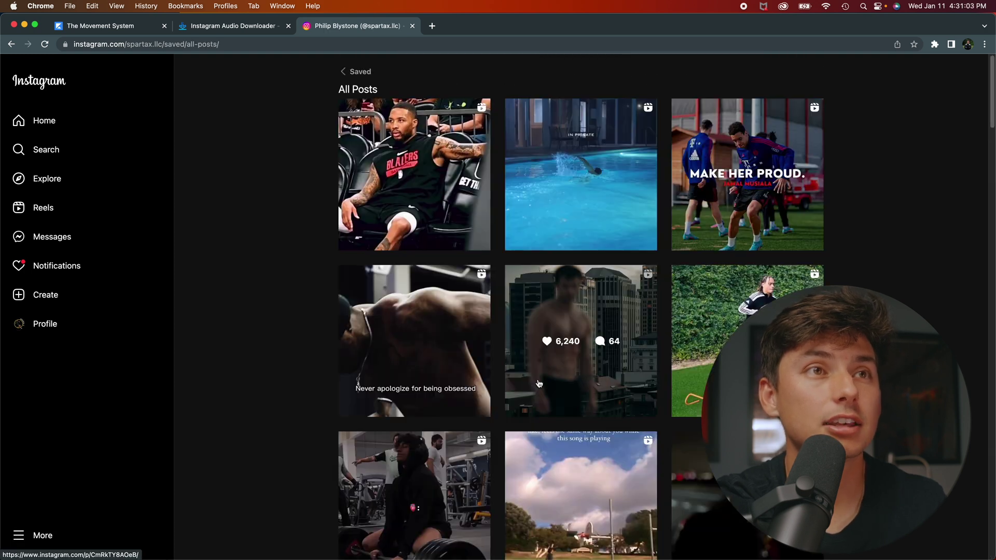
pyautogui.scroll(-6, 511, 394)
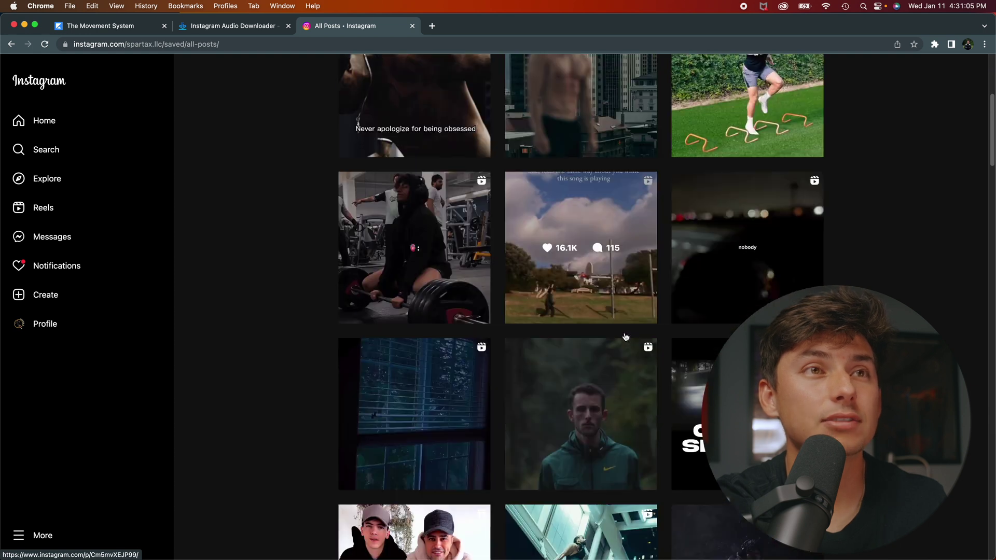
pyautogui.scroll(-2, 583, 327)
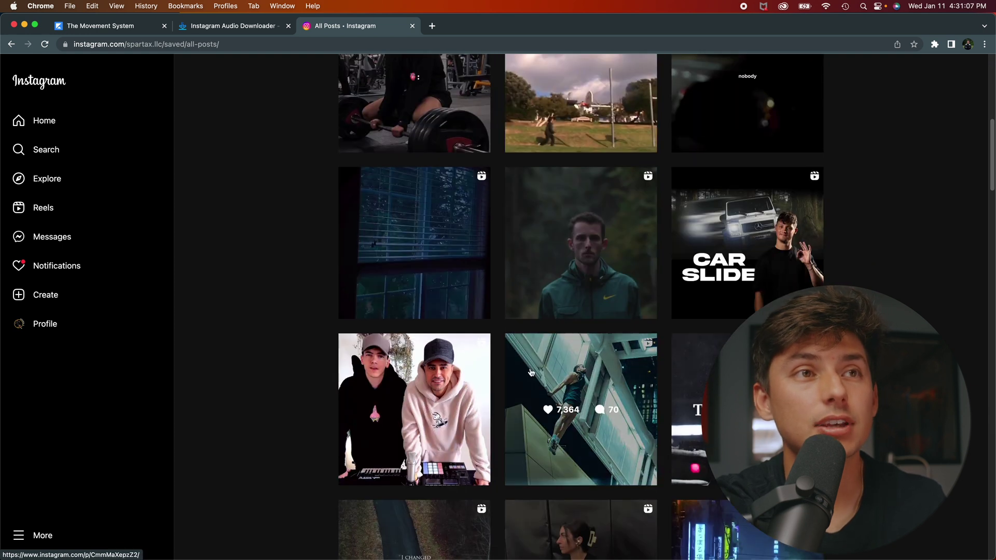
# Step: Copy the link of the reel showing two men at music equipment
pyautogui.click(420, 448)
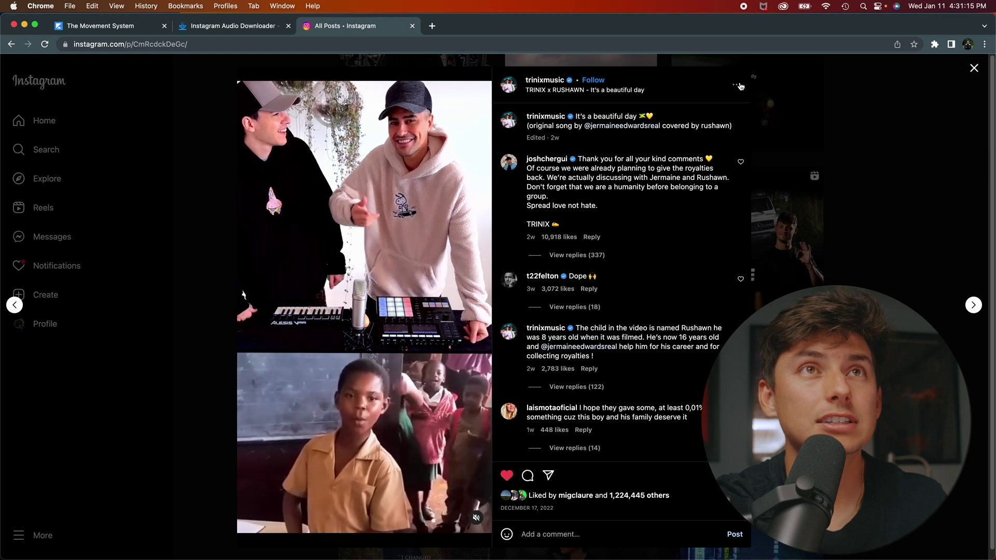
pyautogui.click(739, 85)
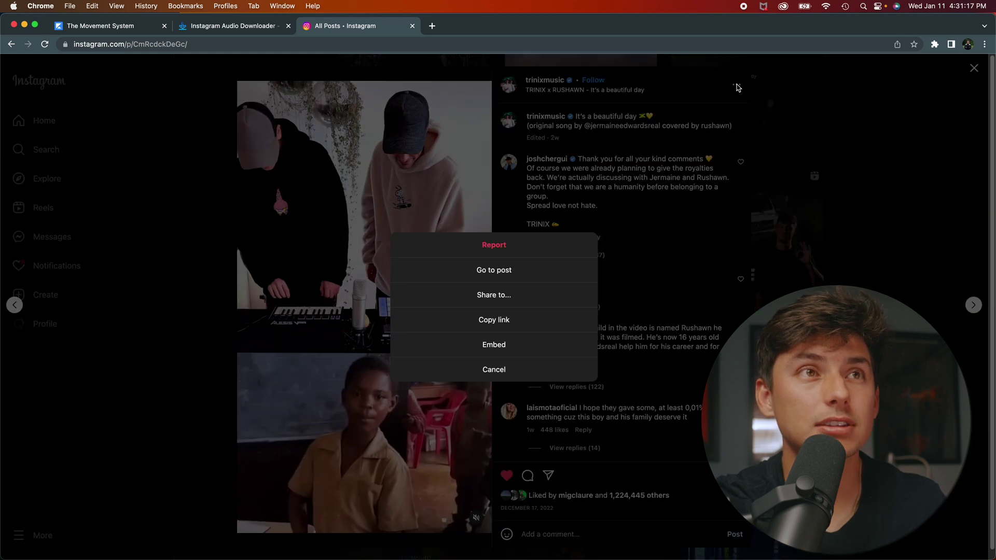
pyautogui.click(512, 321)
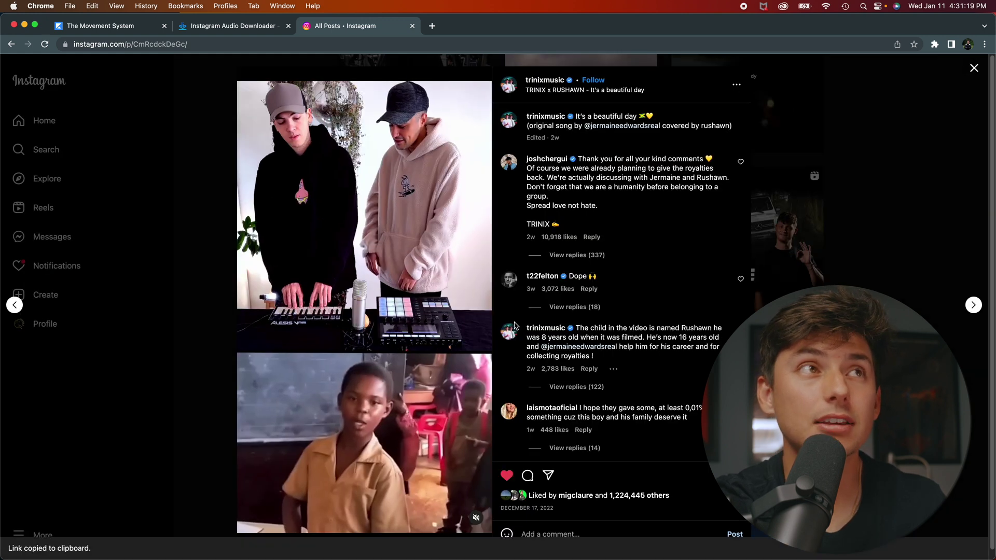
pyautogui.click(249, 27)
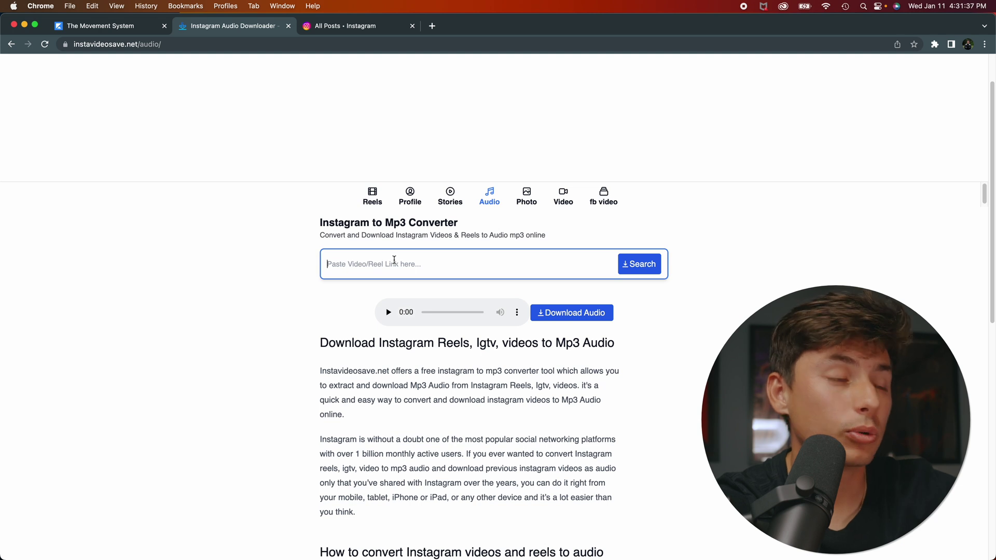
# Step: Paste the reel link into instavideosave.net and download its audio as ReelAudio-27888.mp3
pyautogui.press('cmd+v')
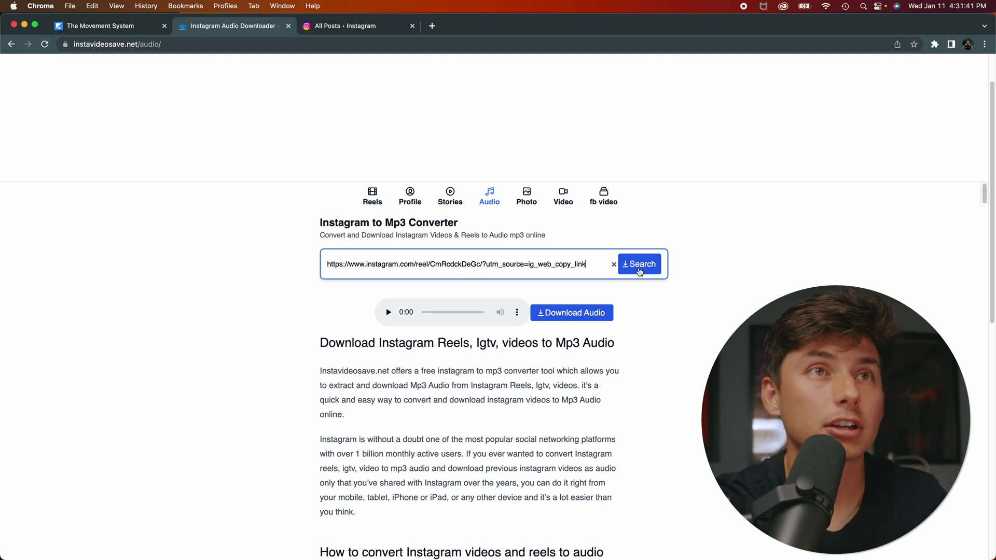
pyautogui.click(640, 266)
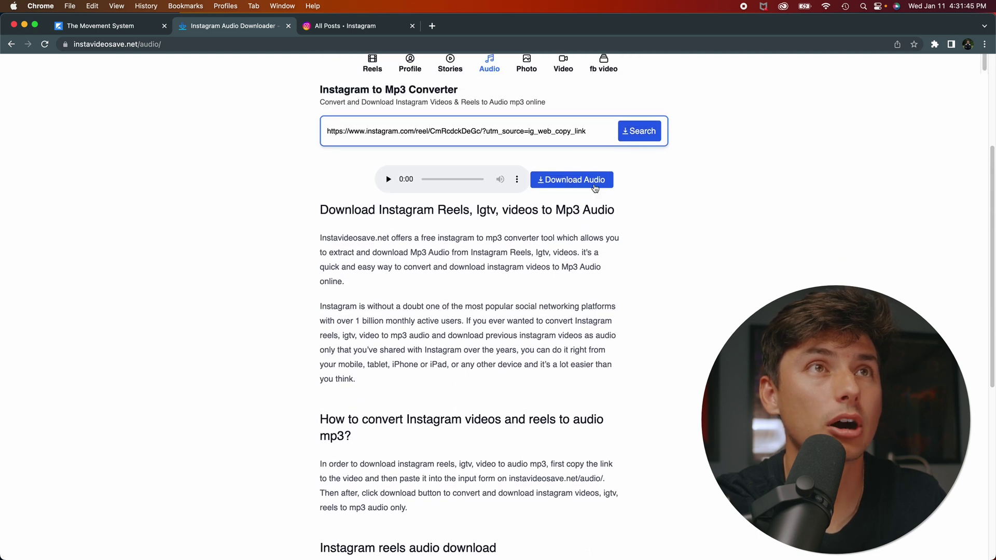
pyautogui.click(596, 187)
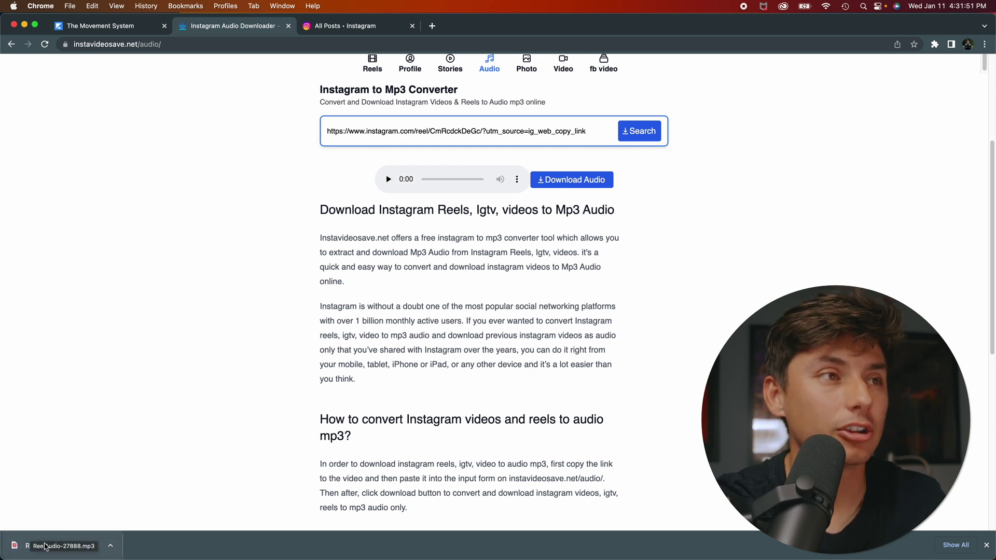
pyautogui.moveTo(594, 549)
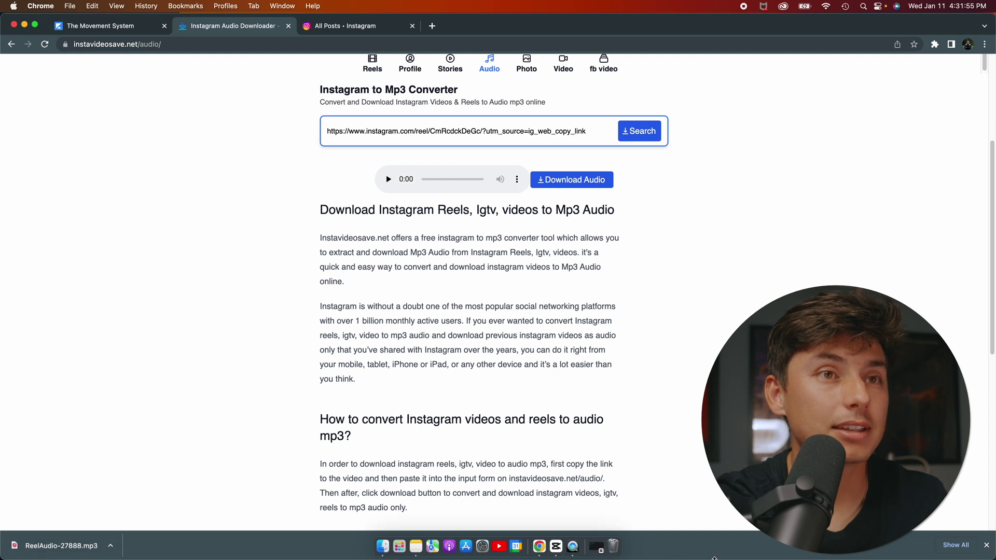
# Step: Import the 1-11 IG Reels.mp4 clip into CapCut's media panel
pyautogui.click(593, 548)
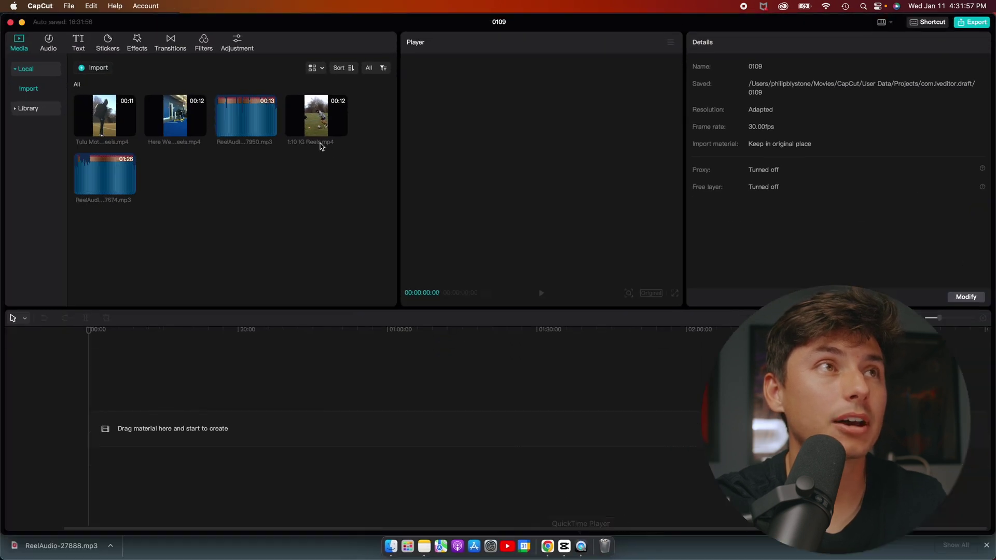
pyautogui.click(103, 72)
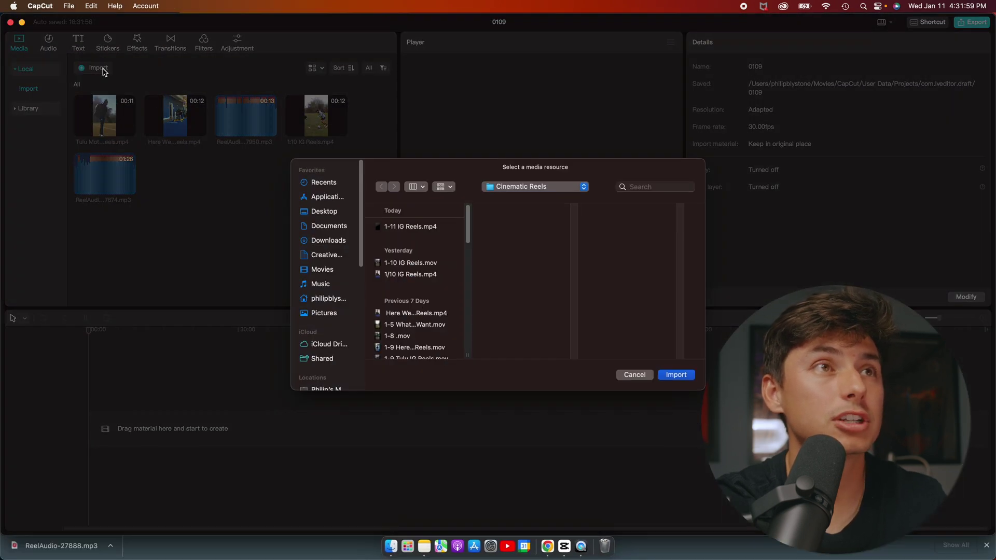
pyautogui.click(421, 227)
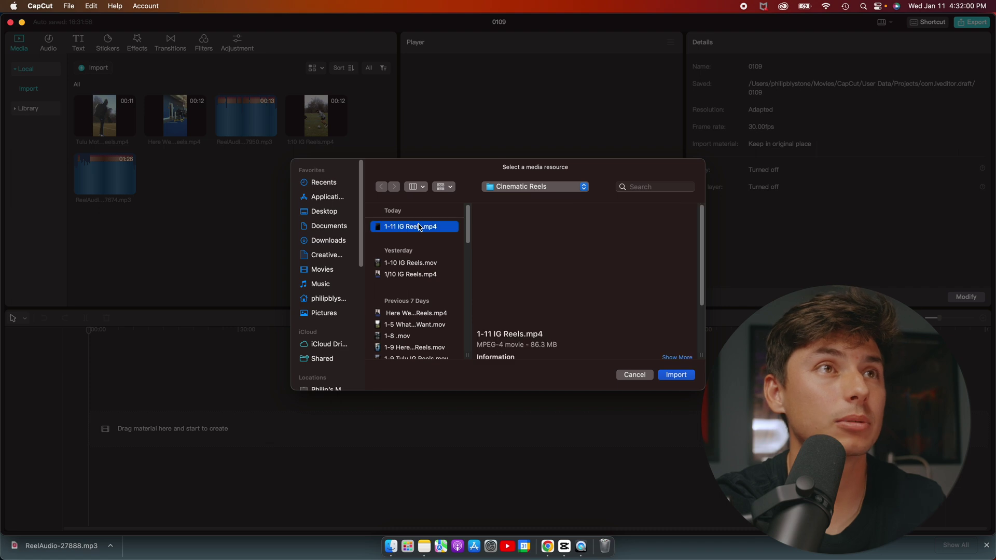
pyautogui.click(676, 375)
# Step: Place the 1-11 IG Reels clip on the timeline with ReelAudio-97950.mp3 beneath it, and open Auto captions
pyautogui.moveTo(168, 175)
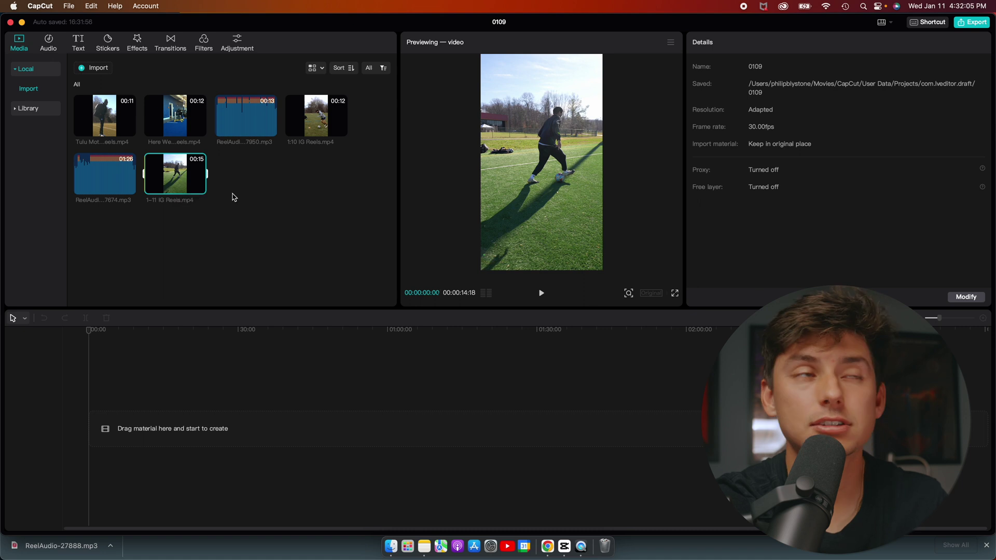
pyautogui.moveTo(200, 191)
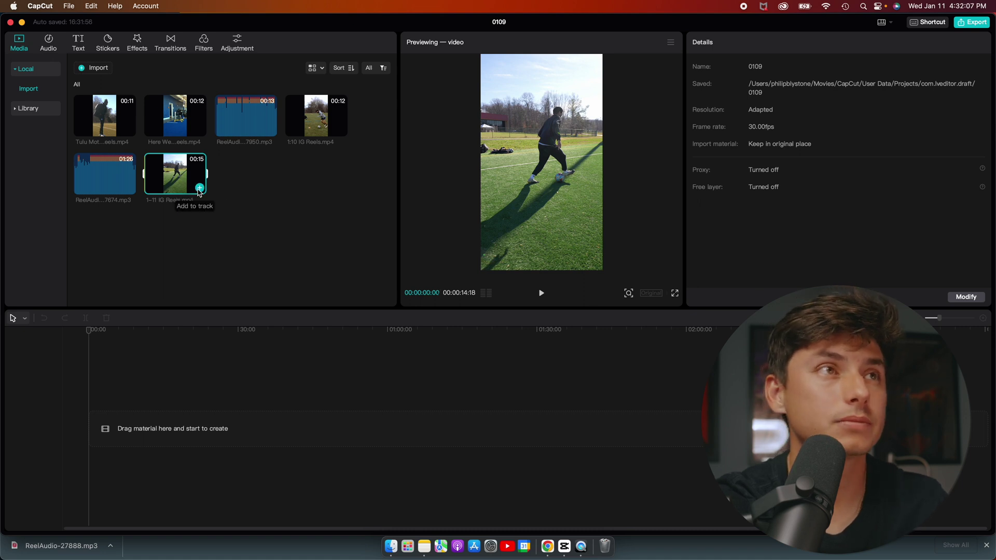
pyautogui.click(199, 188)
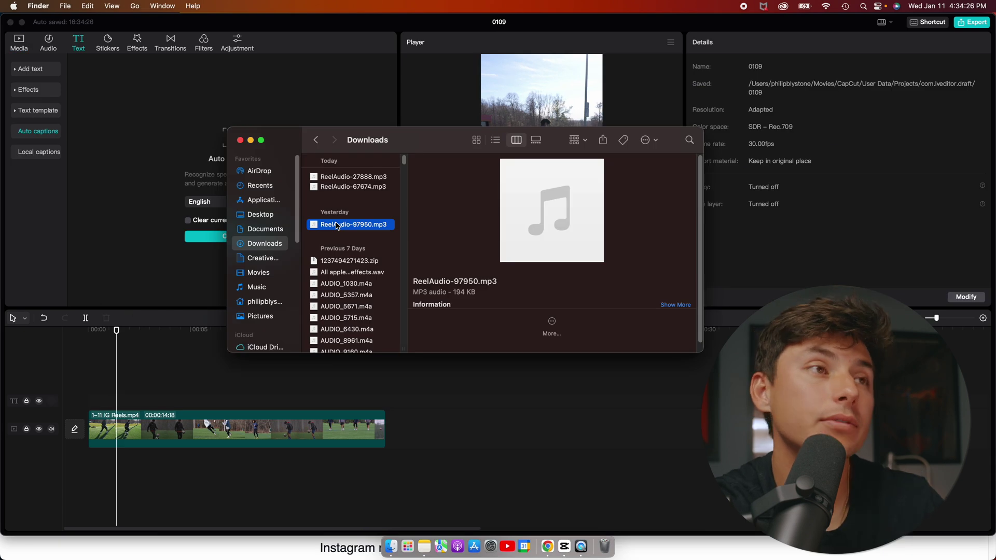
pyautogui.moveTo(336, 226); pyautogui.dragTo(124, 459)
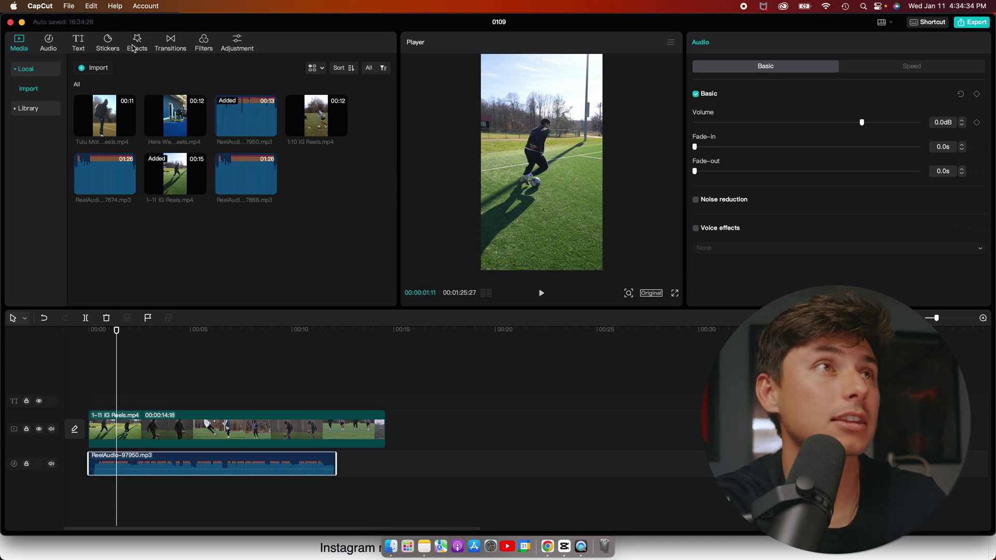
pyautogui.click(82, 44)
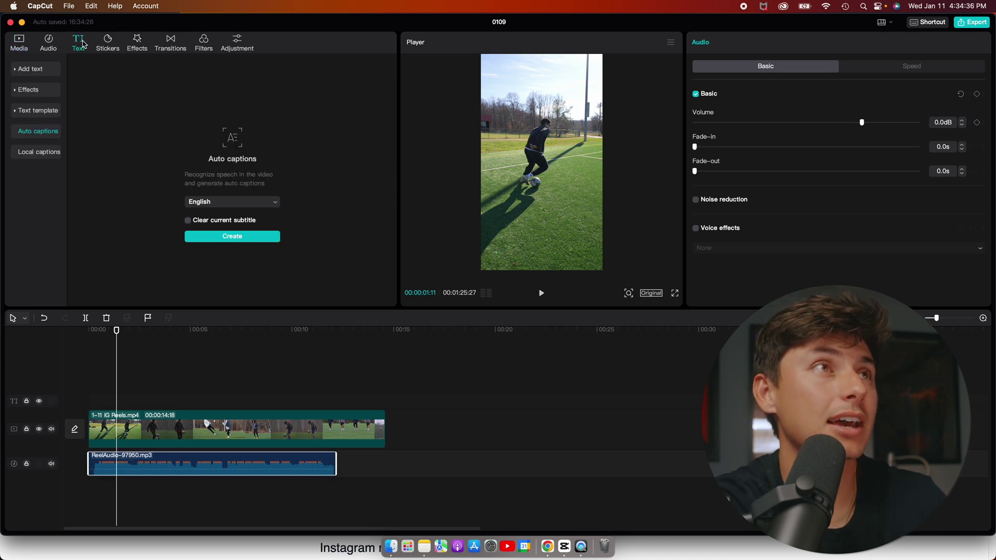
# Step: Create English auto captions from the speech and play them back from the start
pyautogui.click(266, 204)
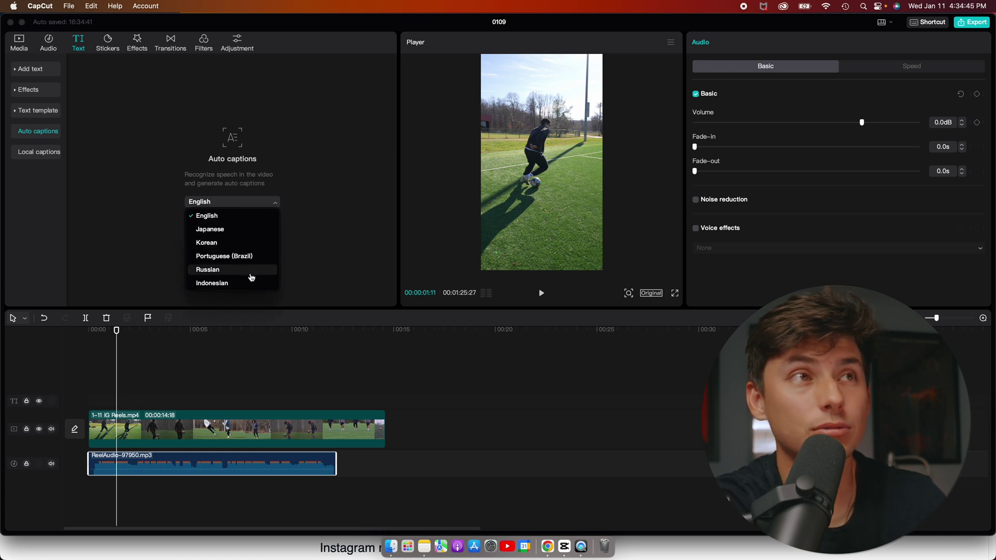
pyautogui.scroll(-2, 258, 245)
pyautogui.click(342, 233)
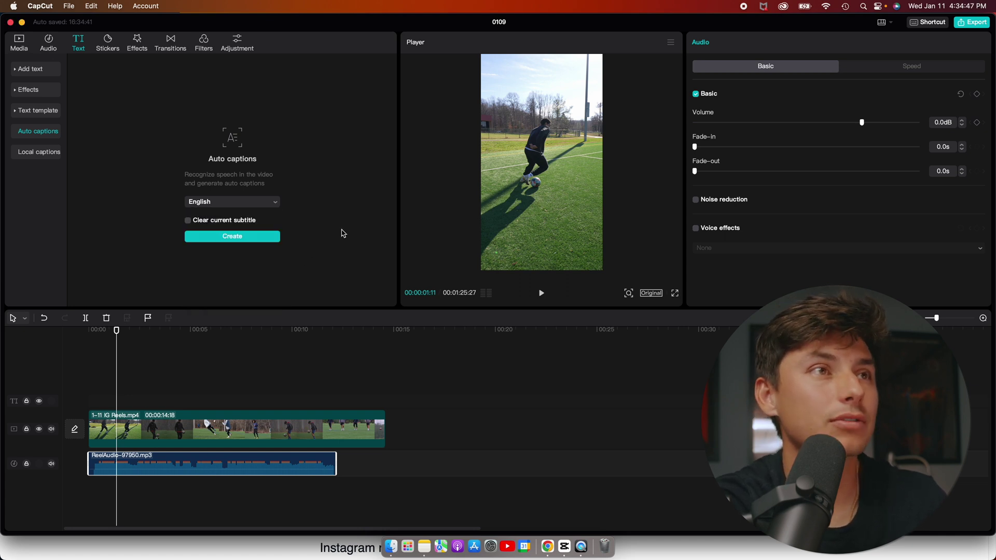
pyautogui.click(264, 237)
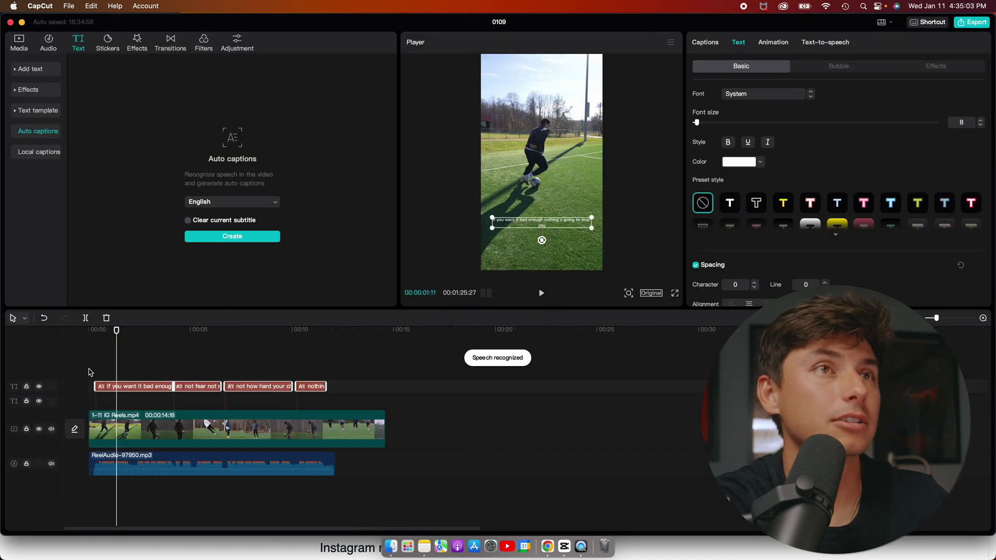
pyautogui.moveTo(116, 337); pyautogui.dragTo(88, 340)
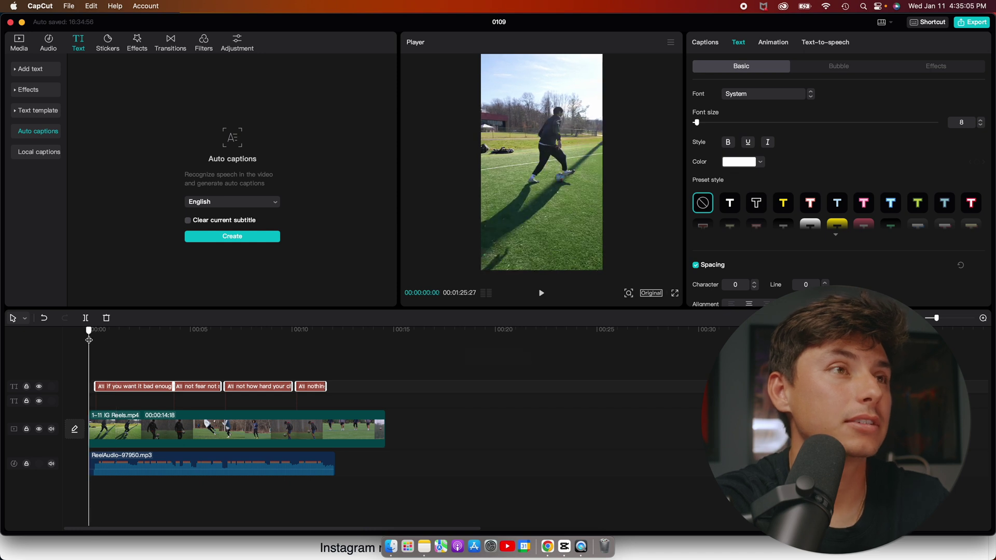
pyautogui.press('space')
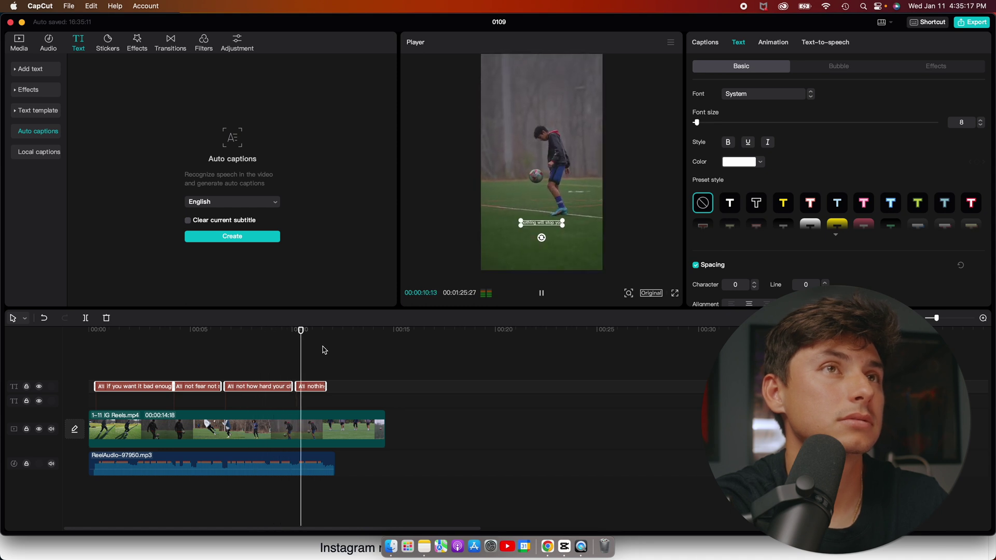
# Step: Try several caption preset styles, then revert the captions to no preset
pyautogui.click(95, 331)
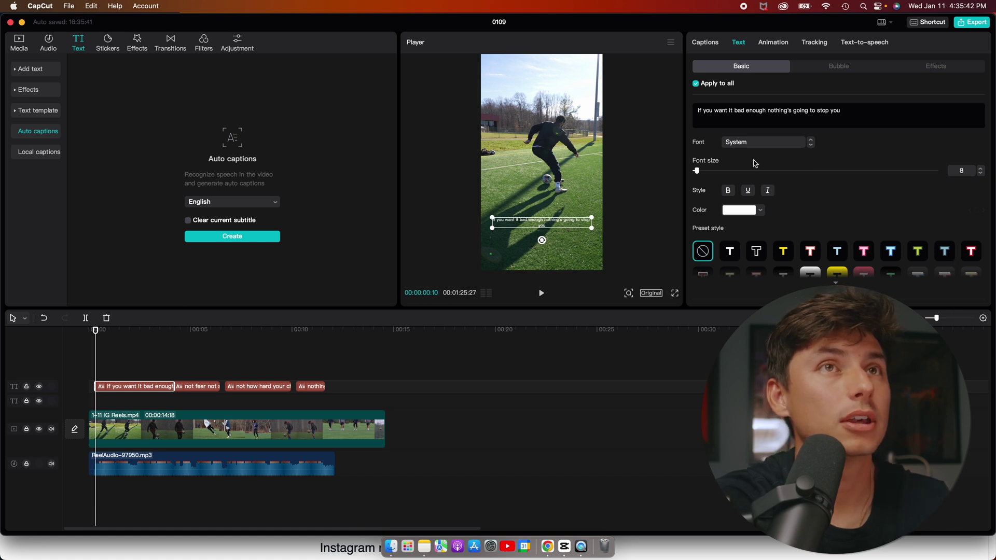
pyautogui.scroll(-5, 781, 169)
pyautogui.scroll(5, 781, 170)
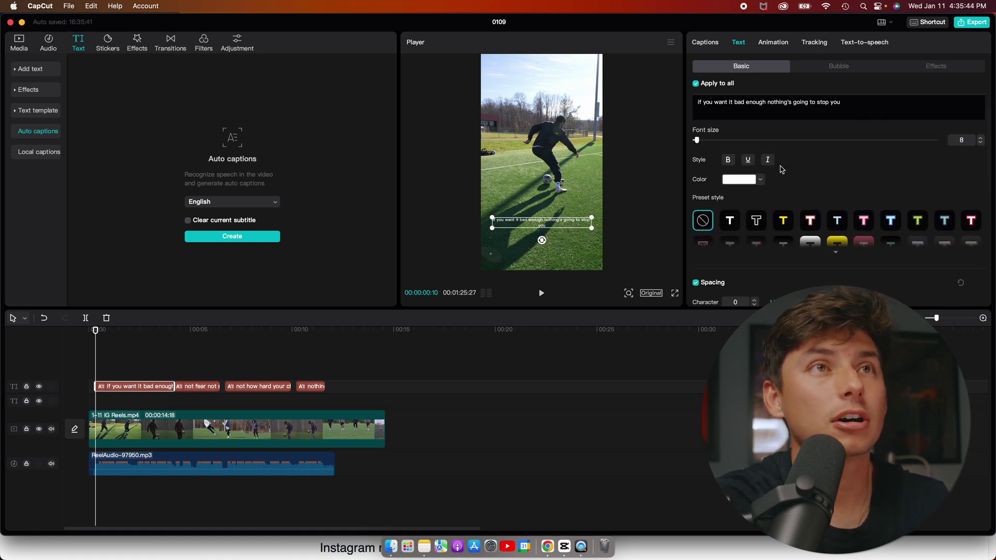
pyautogui.click(784, 213)
pyautogui.click(730, 213)
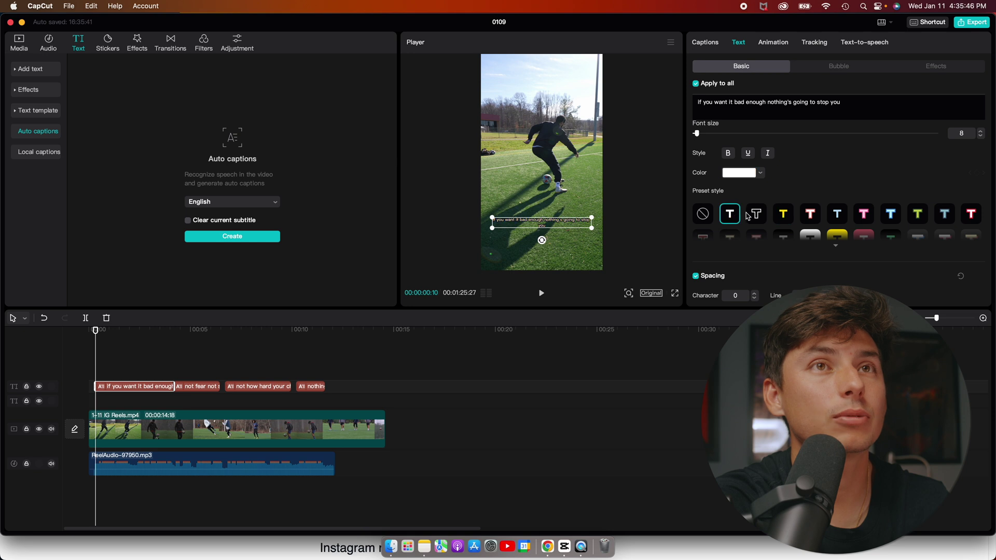
pyautogui.click(756, 213)
pyautogui.click(811, 214)
pyautogui.scroll(-5, 835, 180)
pyautogui.scroll(6, 835, 180)
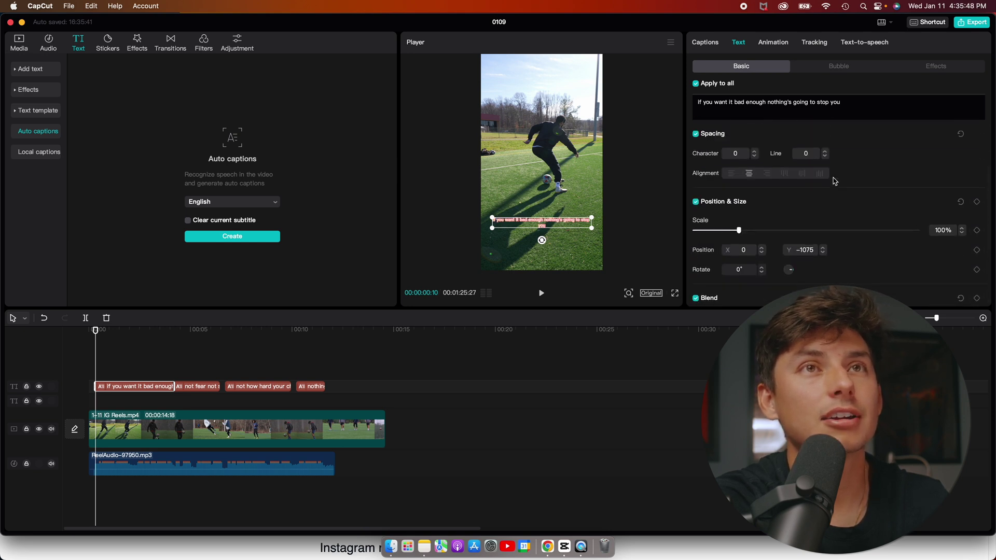
pyautogui.scroll(-2, 848, 213)
pyautogui.scroll(3, 866, 208)
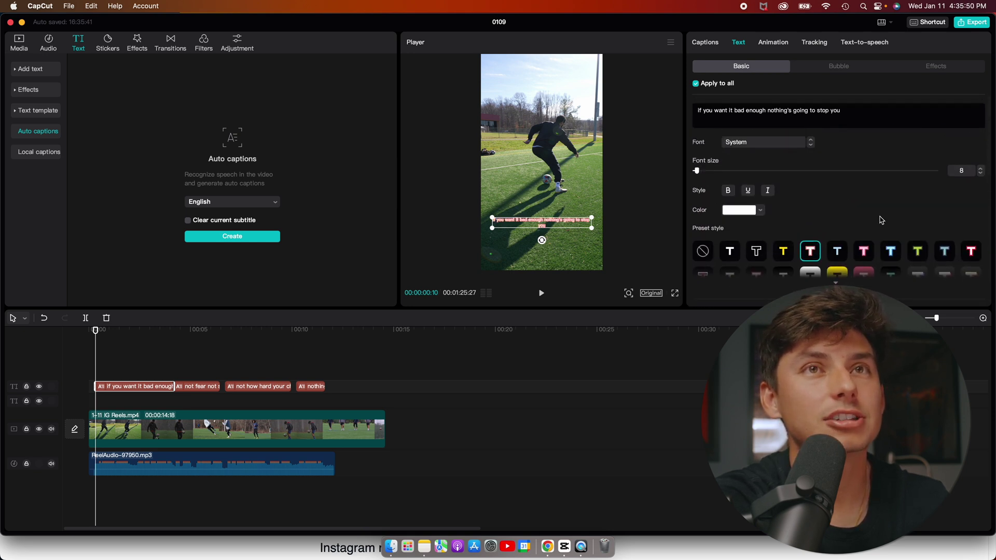
pyautogui.click(945, 251)
pyautogui.click(919, 252)
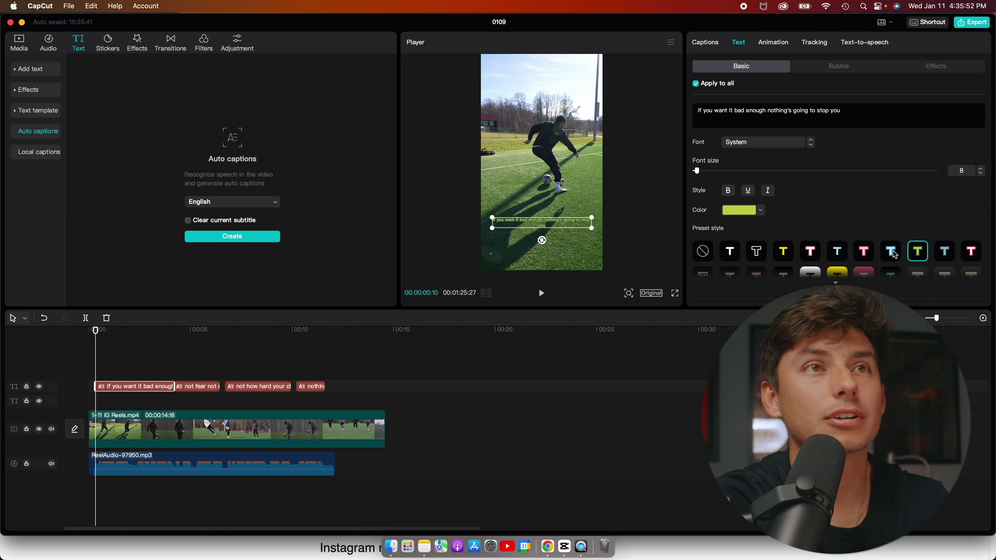
pyautogui.click(756, 252)
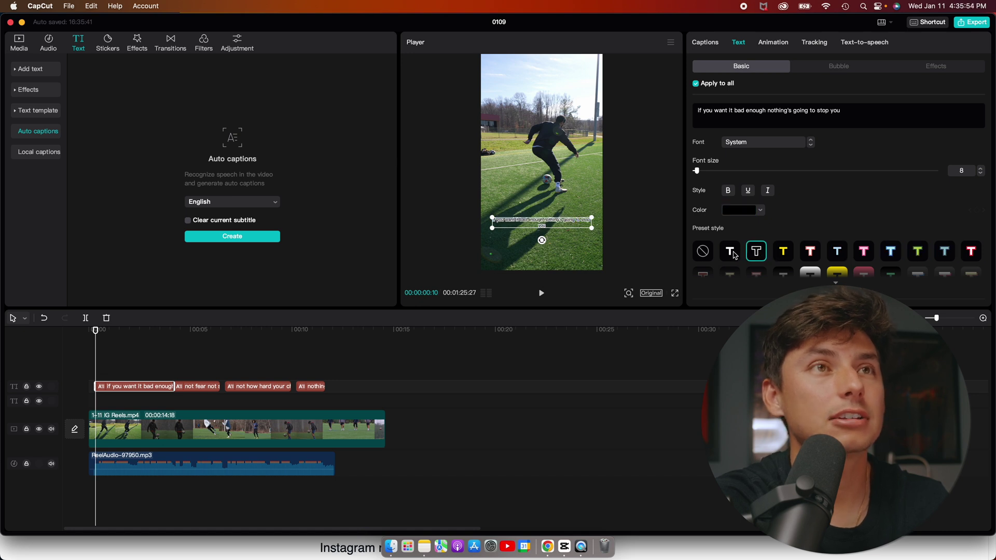
pyautogui.click(731, 252)
pyautogui.click(703, 251)
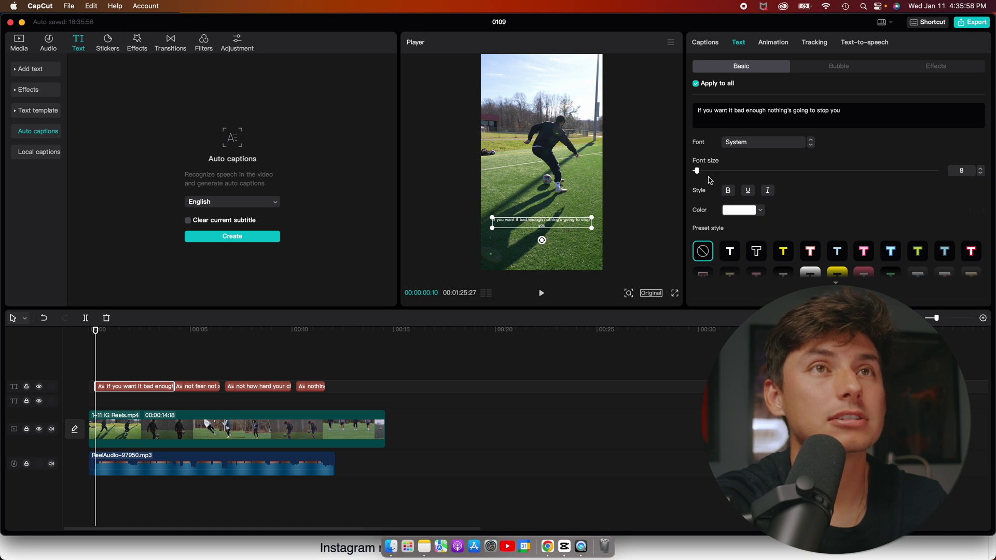
# Step: Keep caption font size 8 and drag the captions up to the middle of the frame
pyautogui.moveTo(698, 172)
pyautogui.mouseDown()
pyautogui.moveTo(715, 173)
pyautogui.moveTo(699, 173)
pyautogui.mouseUp()
pyautogui.click(981, 174)
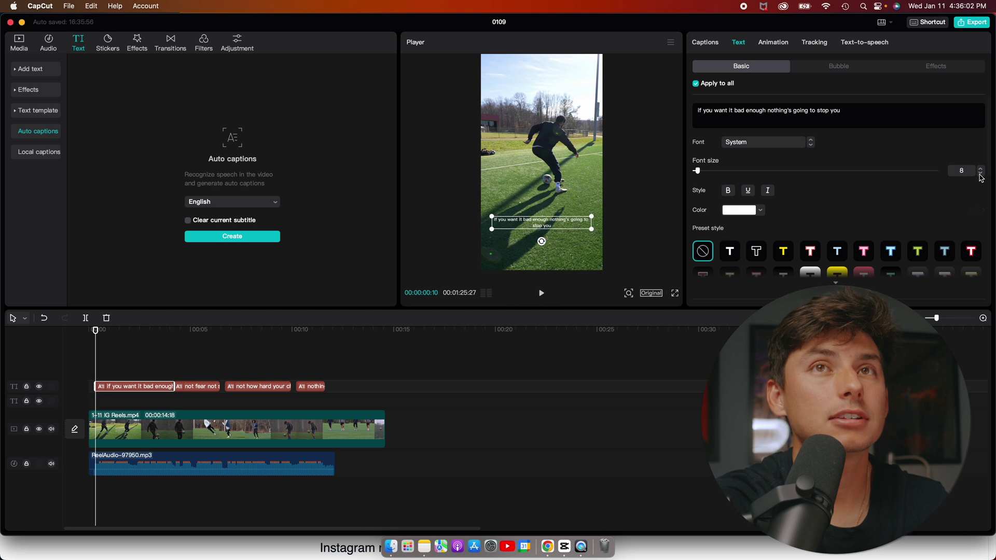
pyautogui.moveTo(560, 220); pyautogui.dragTo(560, 163)
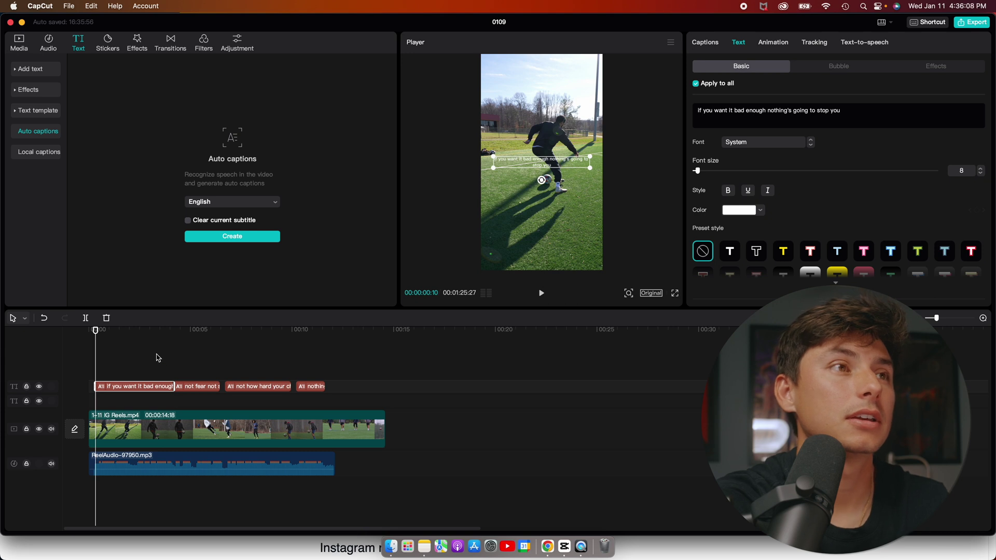
pyautogui.moveTo(94, 331); pyautogui.dragTo(110, 357)
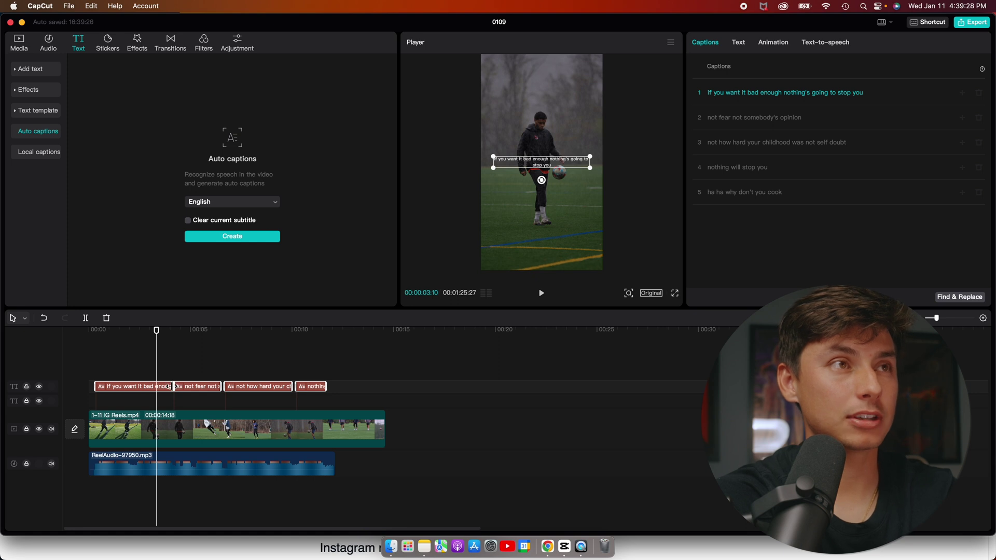
# Step: Shorten the first caption clip and add a new Default text caption after it
pyautogui.click(178, 369)
pyautogui.moveTo(172, 386); pyautogui.dragTo(138, 386)
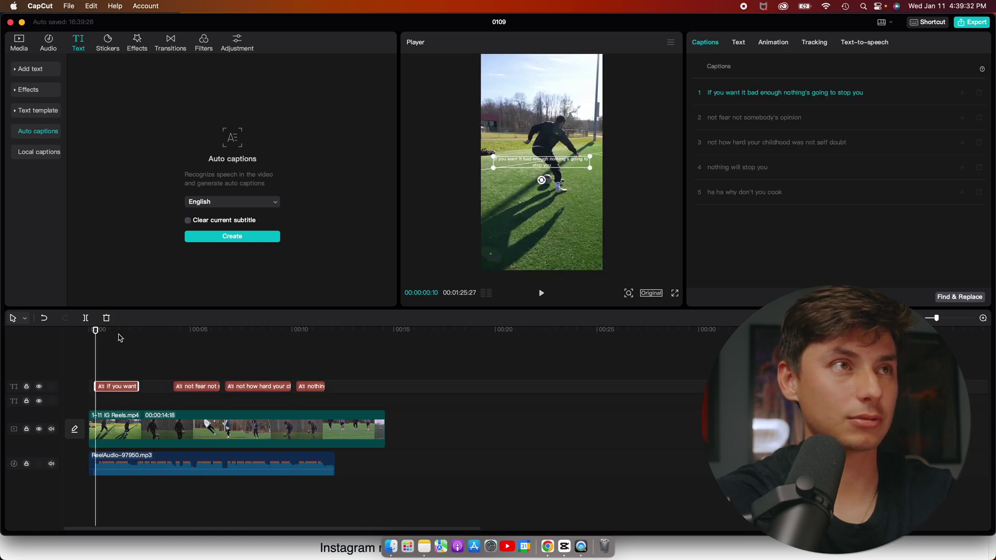
pyautogui.moveTo(95, 335); pyautogui.dragTo(138, 335)
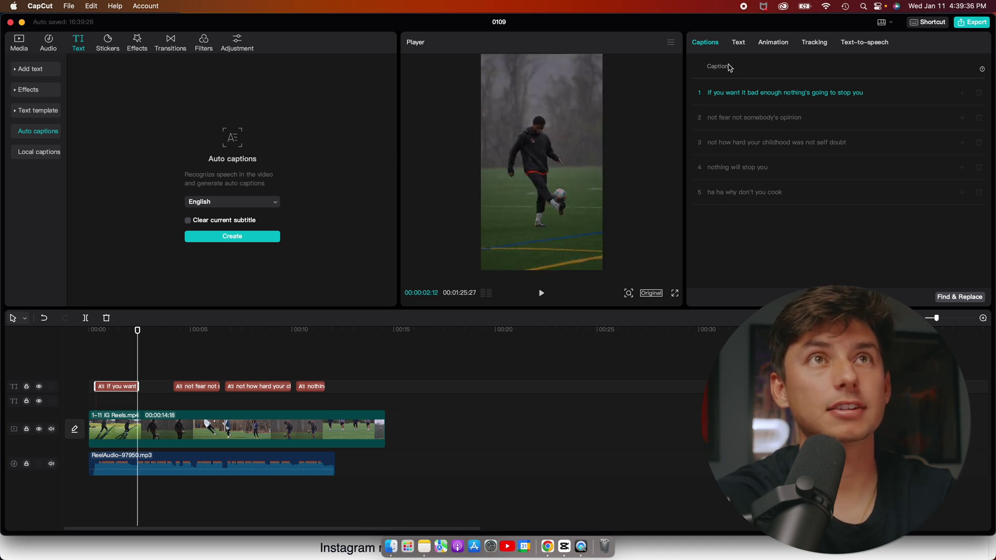
pyautogui.click(747, 43)
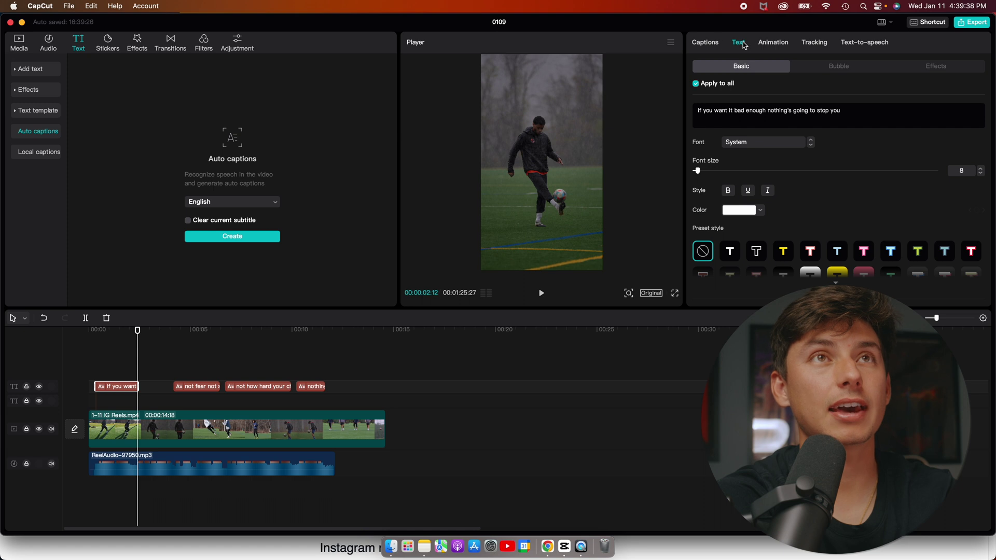
pyautogui.click(713, 44)
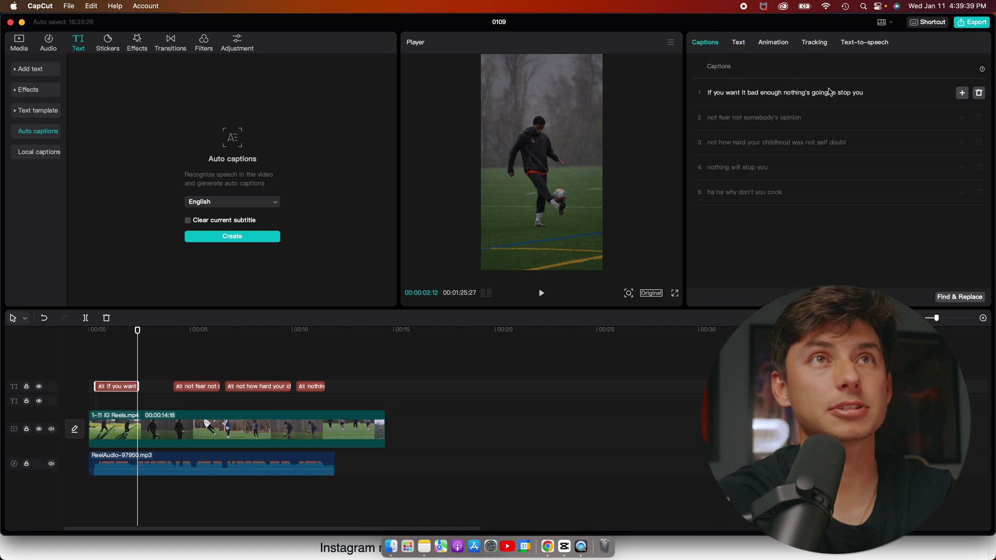
pyautogui.click(962, 93)
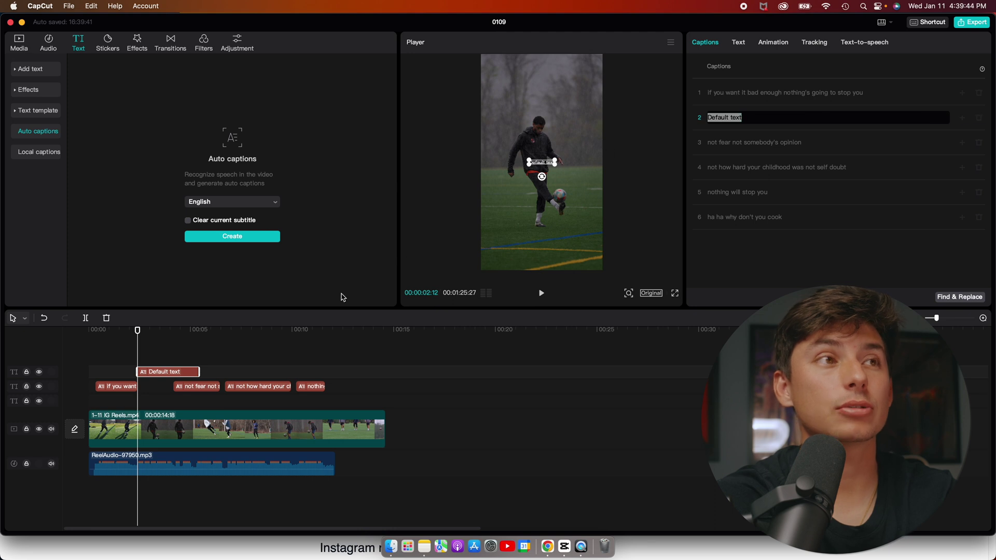
pyautogui.moveTo(198, 373); pyautogui.dragTo(175, 374)
# Step: Delete "nothing's going to stop you" from the first caption and move it into the second line
pyautogui.click(129, 386)
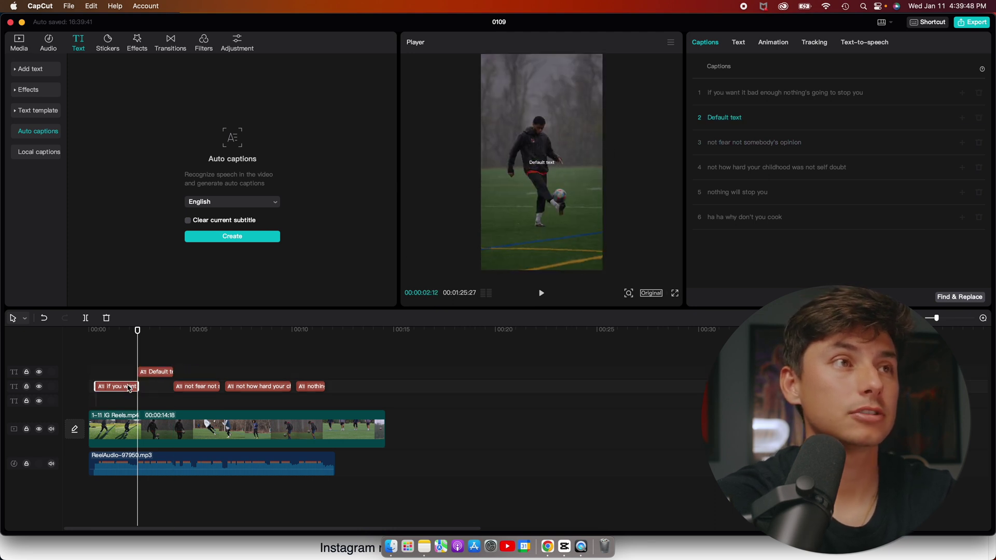
pyautogui.click(818, 96)
pyautogui.moveTo(864, 95); pyautogui.dragTo(813, 97)
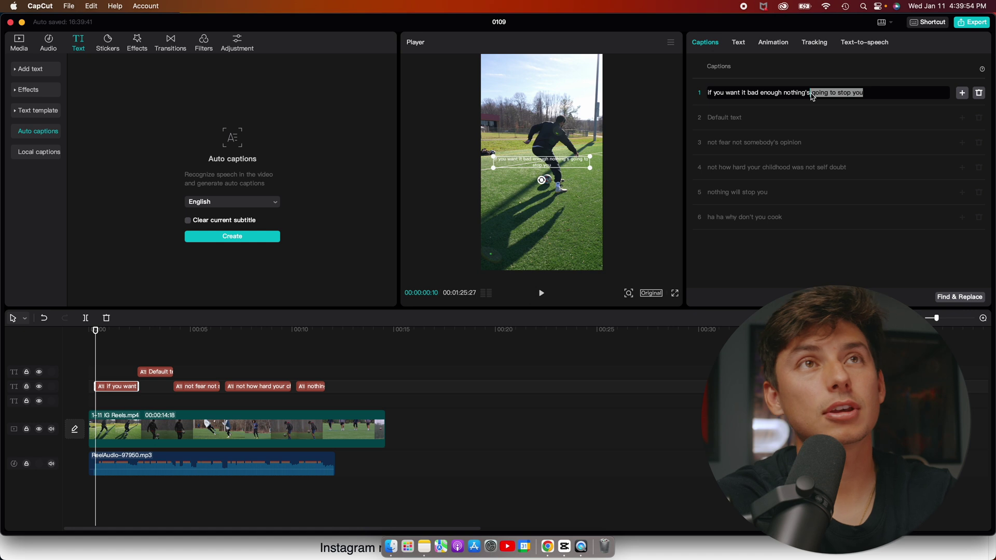
pyautogui.moveTo(813, 96); pyautogui.dragTo(786, 98)
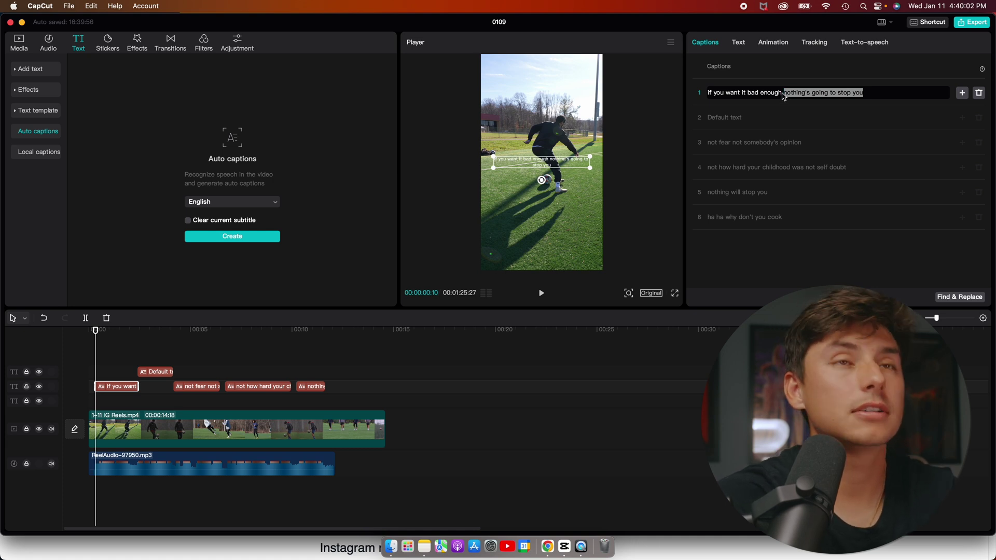
pyautogui.press('BackSpace')
pyautogui.click(746, 123)
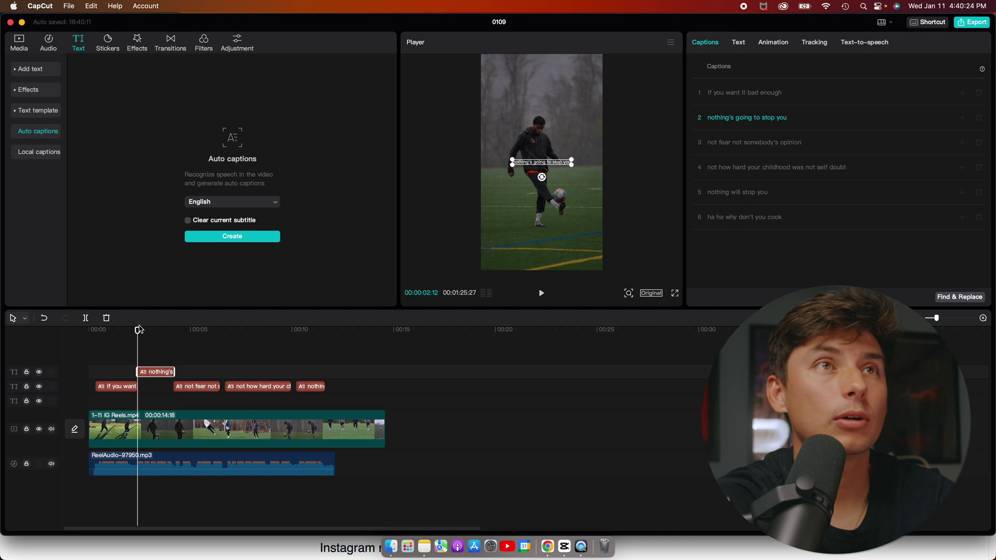
pyautogui.moveTo(140, 330)
pyautogui.mouseDown()
pyautogui.moveTo(114, 331)
pyautogui.moveTo(123, 329)
pyautogui.mouseUp()
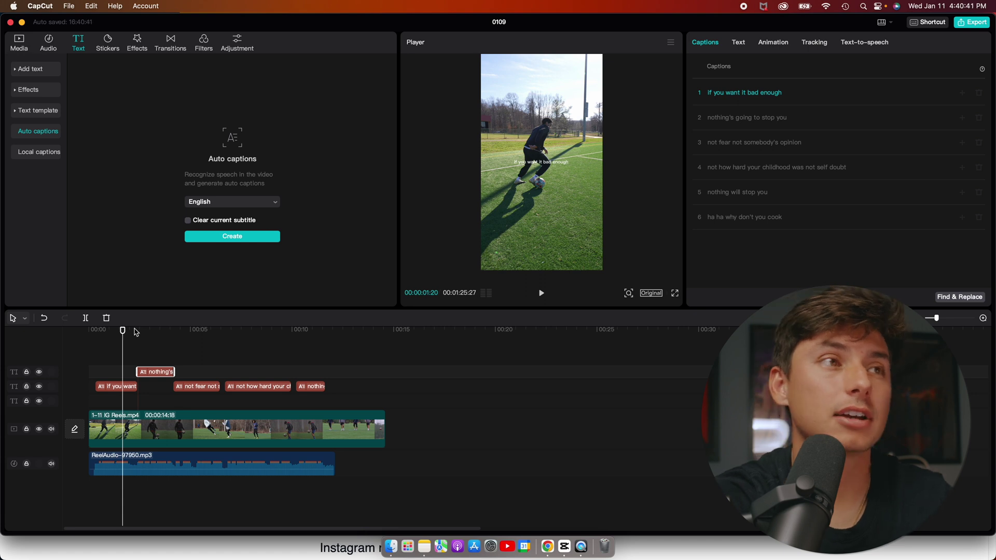
pyautogui.moveTo(123, 331); pyautogui.dragTo(96, 337)
# Step: Play back, adjust the "not how hard your childhood…" caption clip, and show its In animations
pyautogui.press('space')
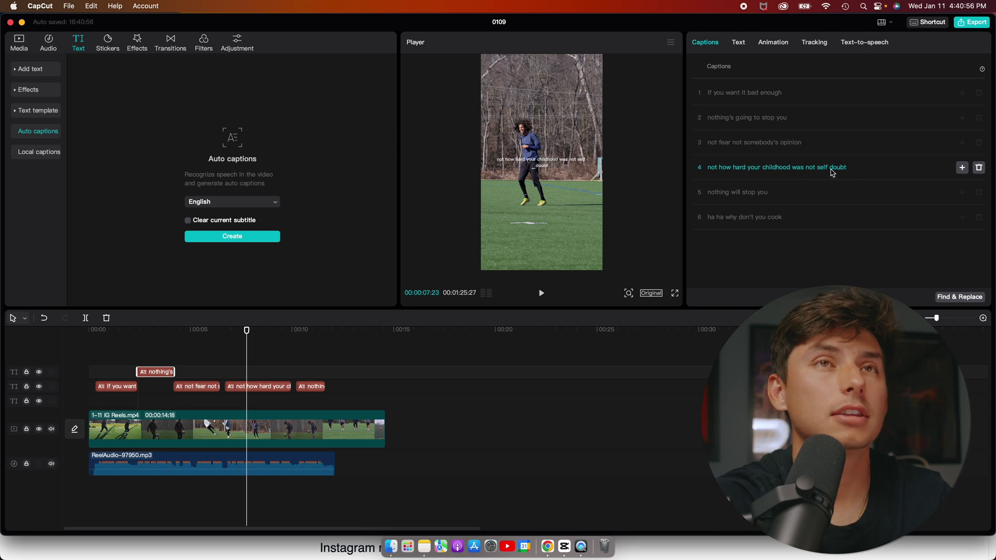
pyautogui.click(278, 393)
pyautogui.moveTo(290, 386)
pyautogui.mouseDown()
pyautogui.moveTo(262, 389)
pyautogui.moveTo(281, 389)
pyautogui.mouseUp()
pyautogui.press('Up')
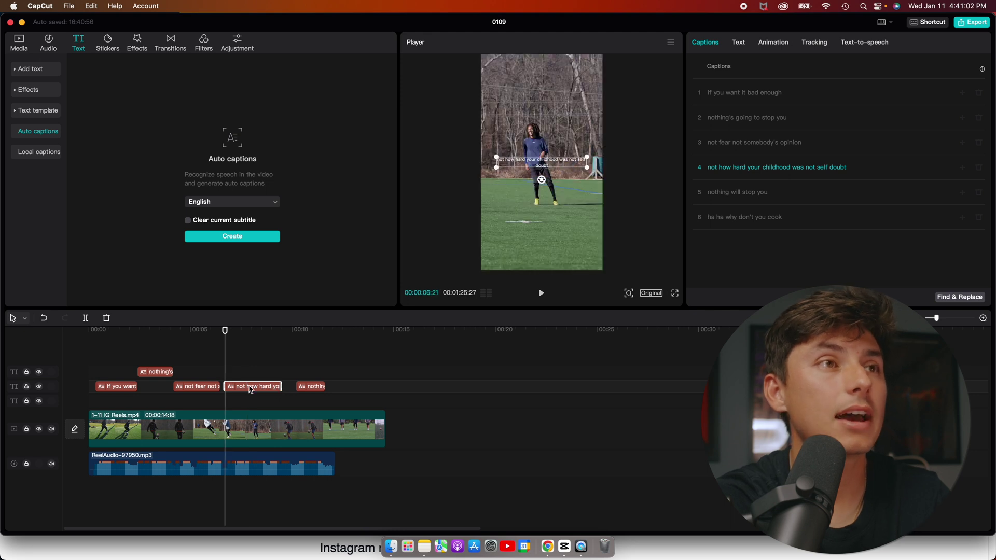
pyautogui.click(763, 46)
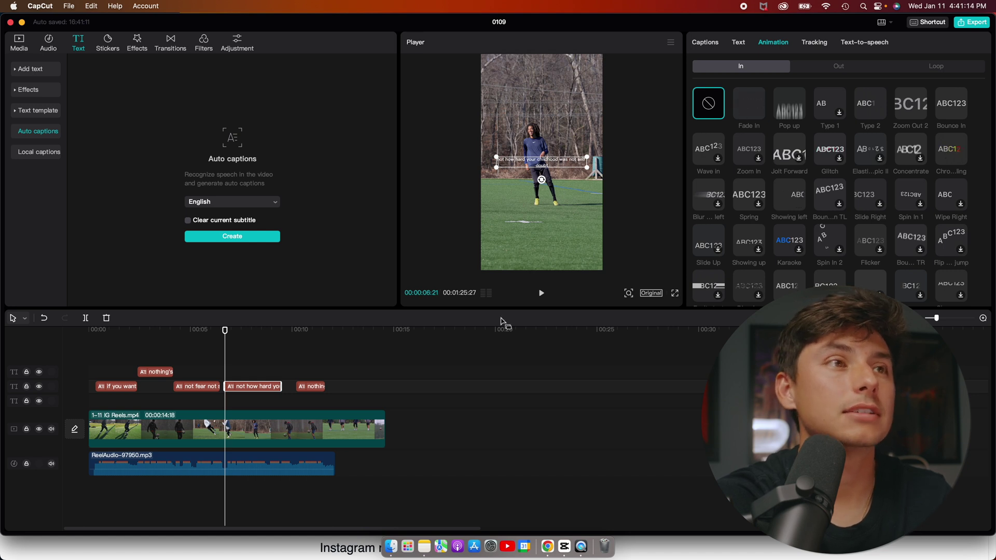
# Step: Give the "nothing's going to stop you" caption a Fade In entrance and preview it
pyautogui.moveTo(334, 363); pyautogui.dragTo(119, 405)
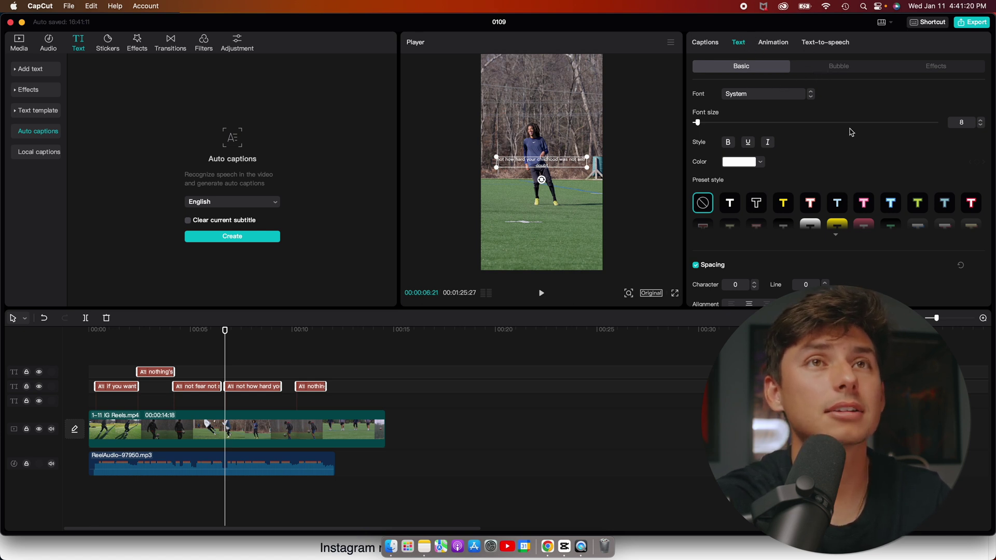
pyautogui.scroll(-3, 851, 132)
pyautogui.scroll(3, 848, 134)
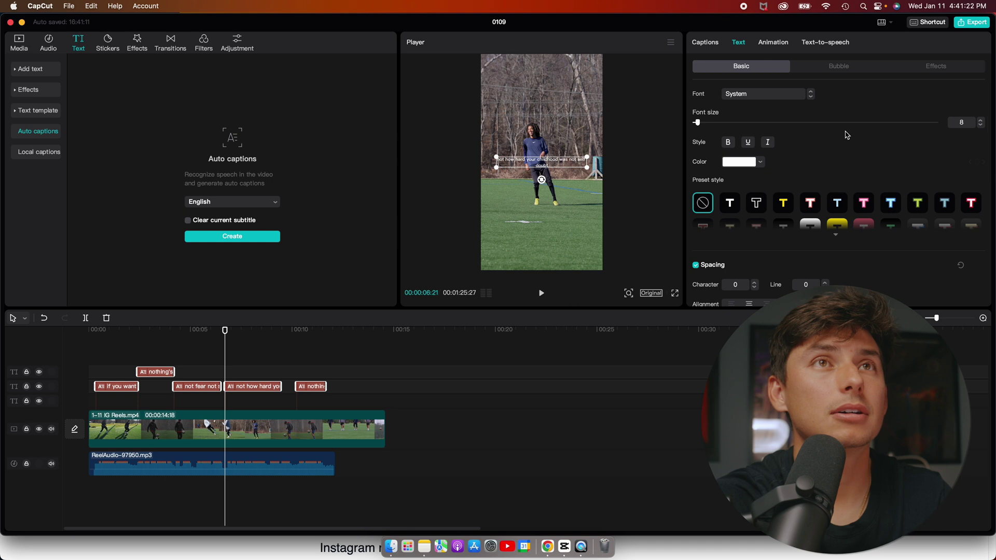
pyautogui.click(405, 422)
pyautogui.click(311, 387)
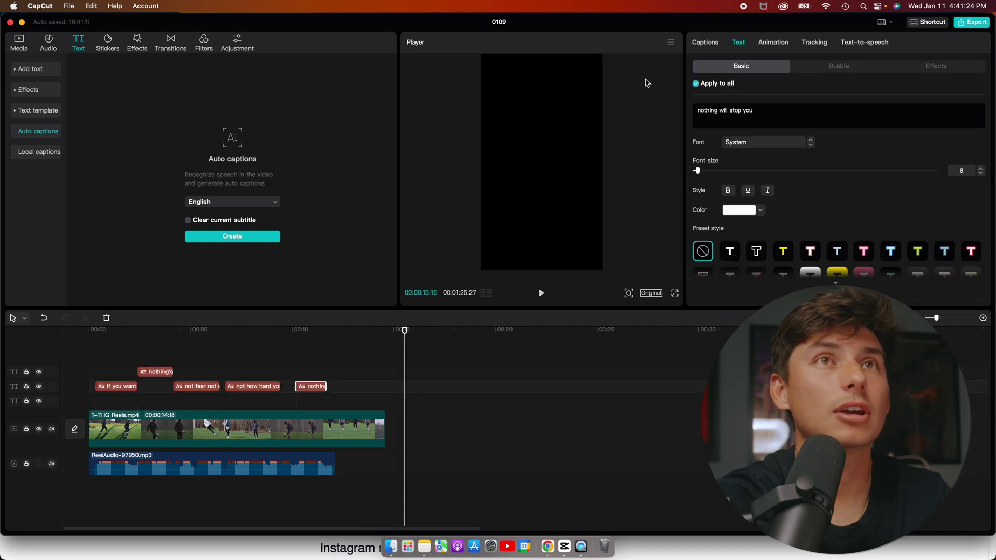
pyautogui.click(784, 46)
pyautogui.click(751, 108)
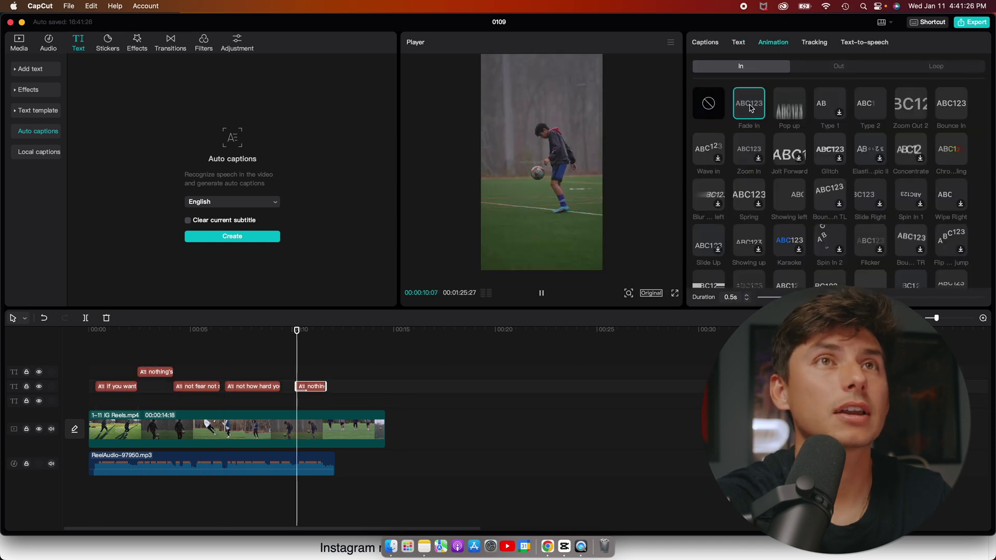
pyautogui.click(95, 343)
pyautogui.press('space')
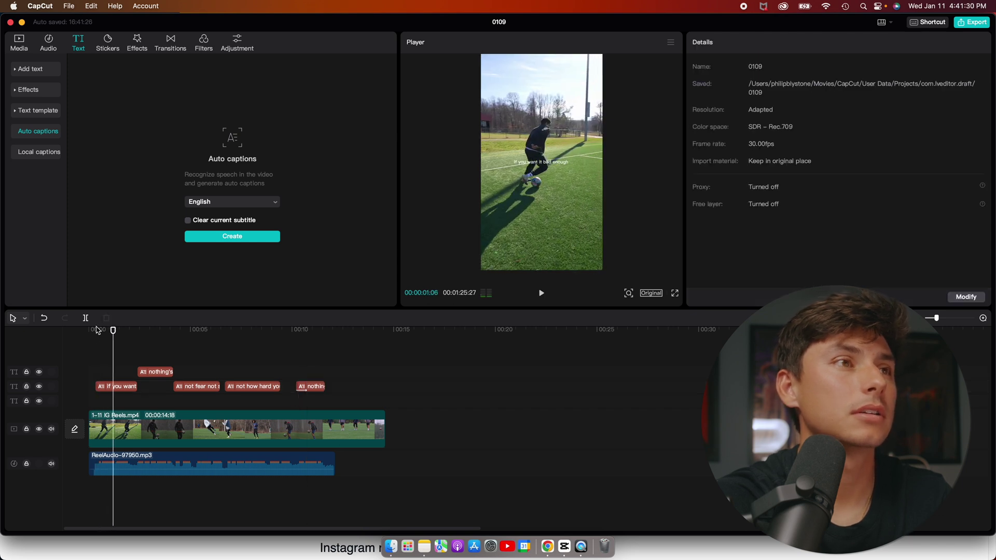
# Step: Select all six caption clips and apply the 0.5 s Fade In entrance to them
pyautogui.moveTo(355, 359); pyautogui.dragTo(117, 413)
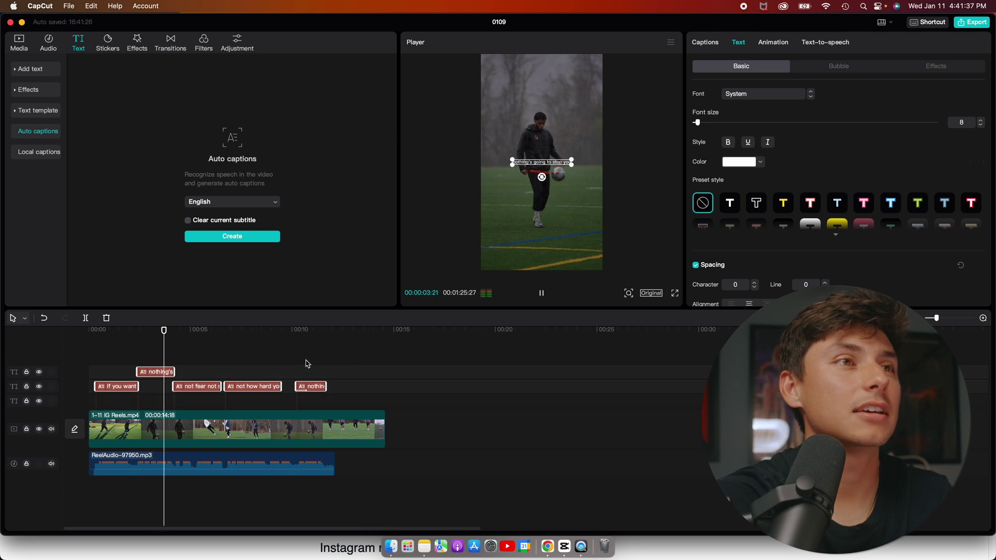
pyautogui.moveTo(305, 361); pyautogui.dragTo(296, 353)
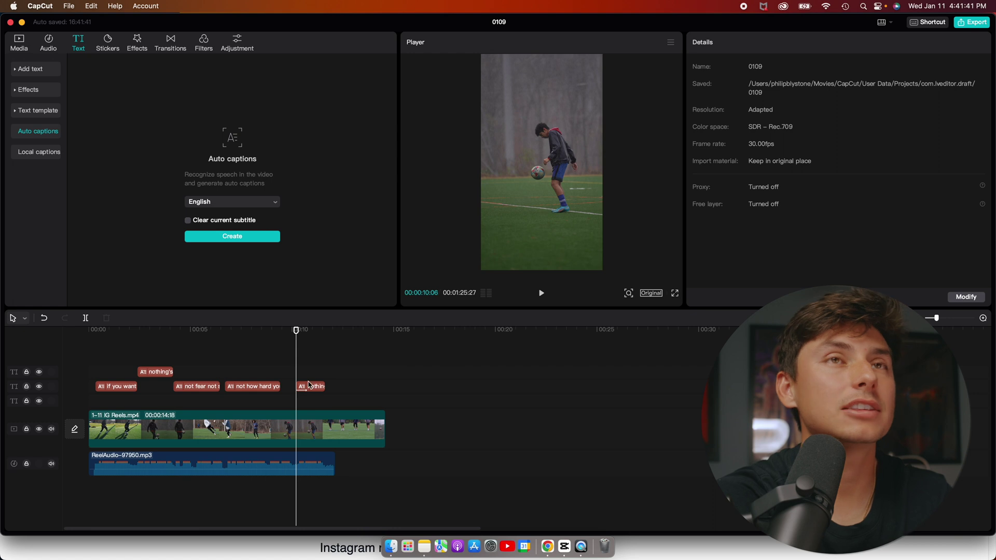
pyautogui.moveTo(363, 351); pyautogui.dragTo(94, 415)
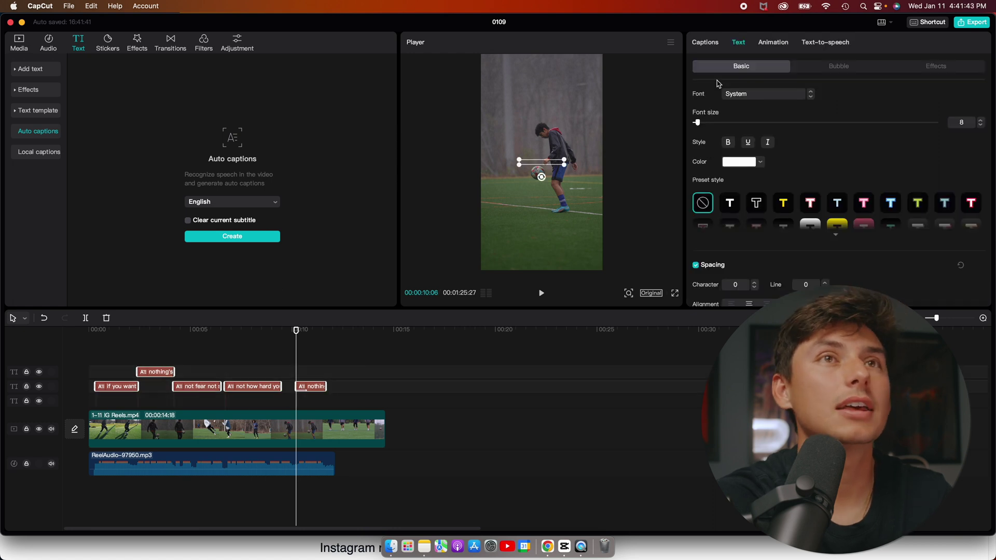
pyautogui.click(777, 44)
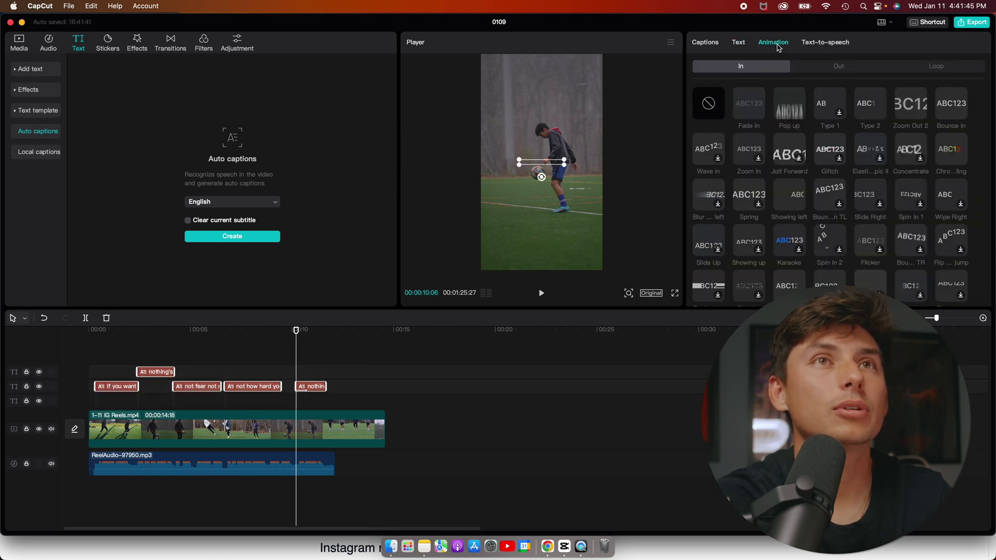
pyautogui.click(749, 106)
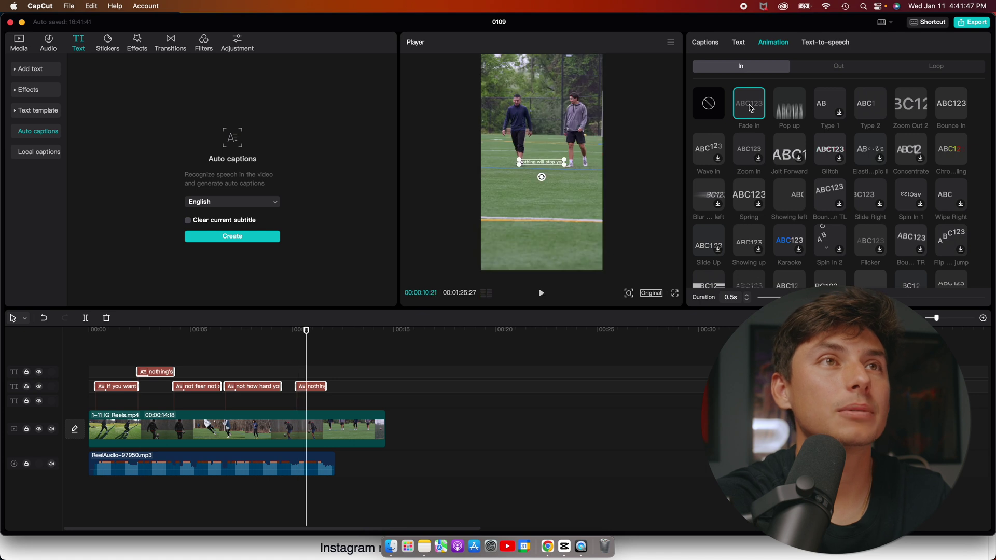
pyautogui.moveTo(118, 354); pyautogui.dragTo(92, 354)
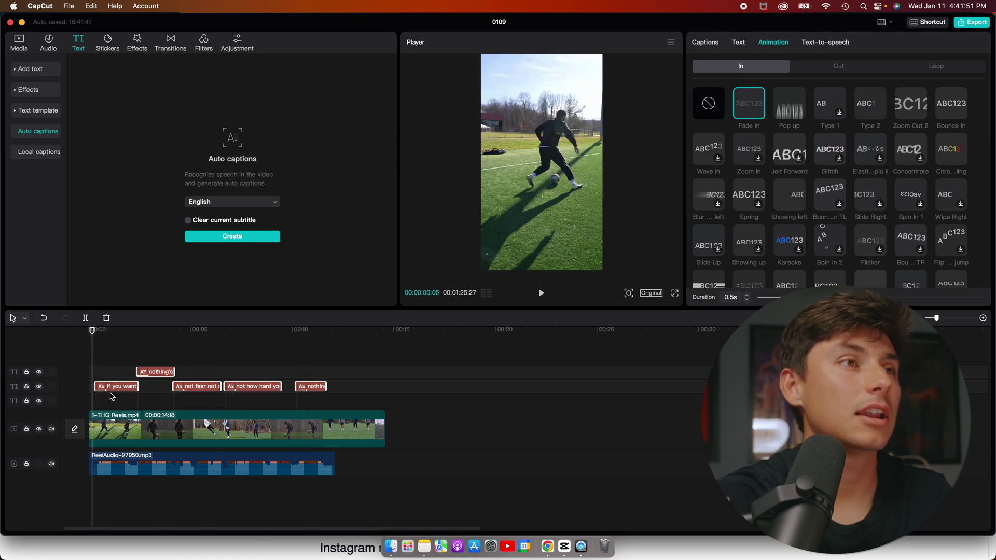
pyautogui.click(984, 318)
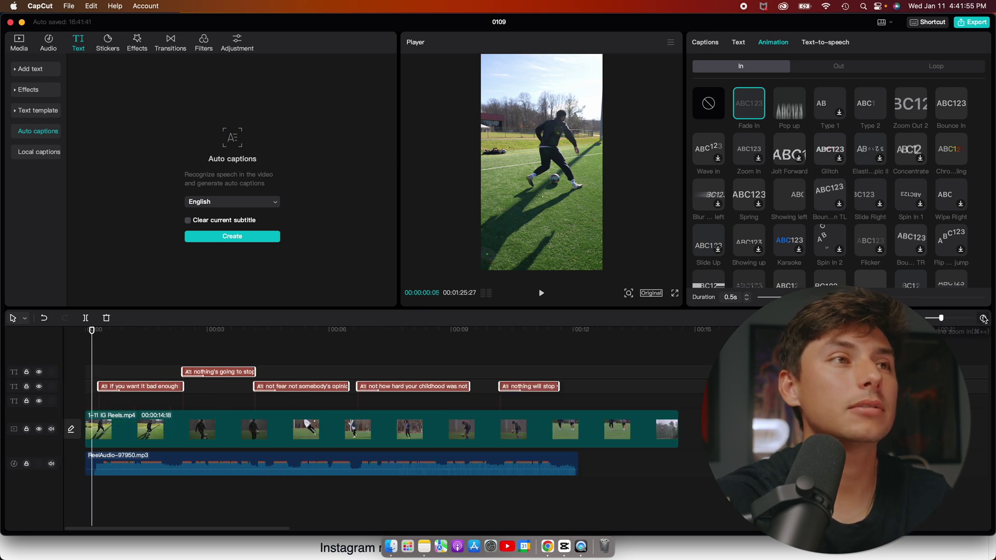
pyautogui.click(983, 318)
pyautogui.click(984, 318)
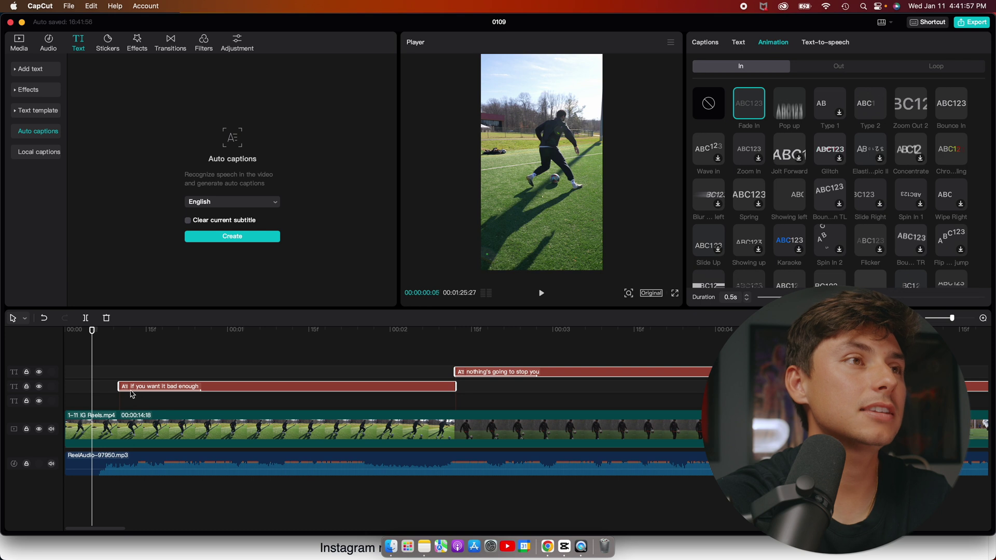
pyautogui.hscroll(5, 490, 369)
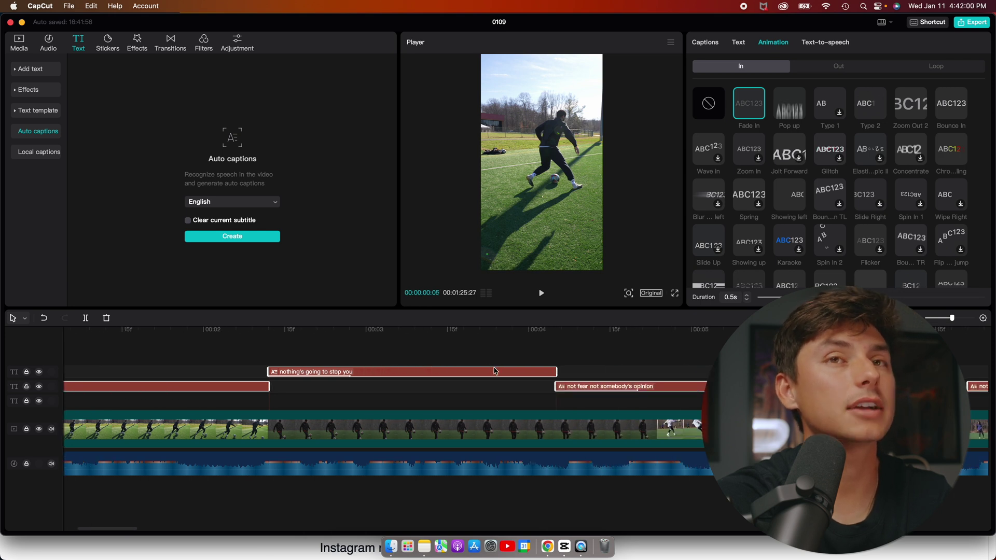
pyautogui.click(920, 318)
pyautogui.click(919, 318)
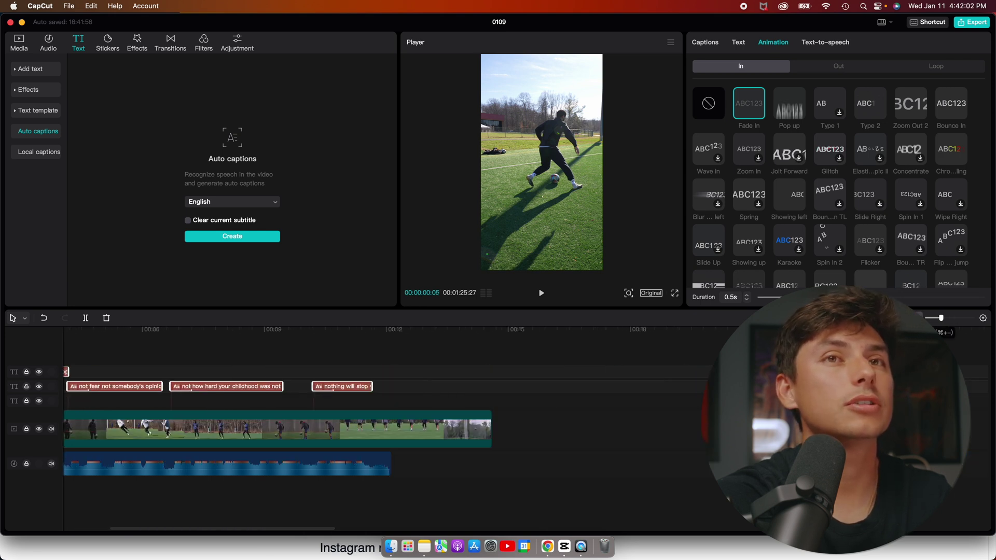
pyautogui.click(919, 318)
pyautogui.hscroll(-5, 444, 405)
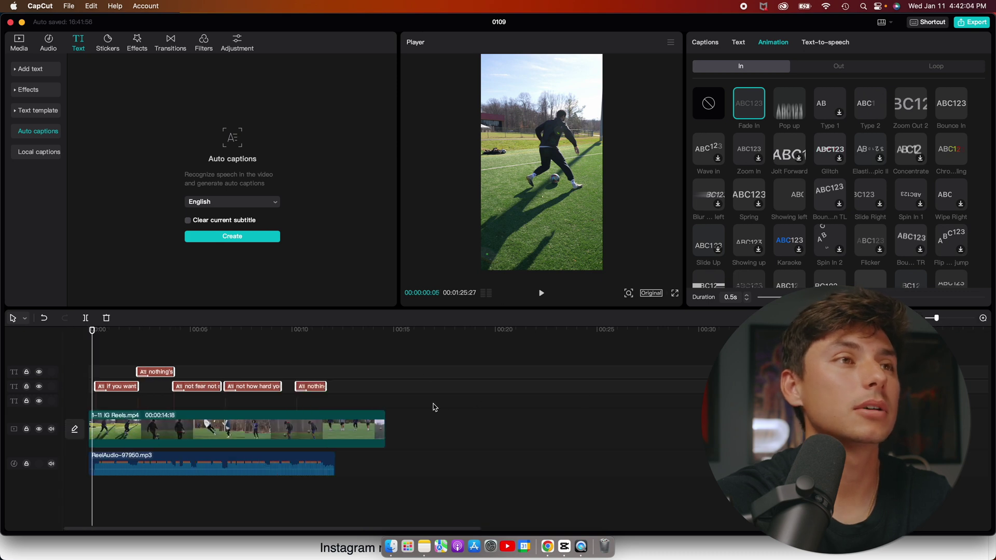
pyautogui.click(90, 332)
pyautogui.moveTo(91, 334); pyautogui.dragTo(135, 335)
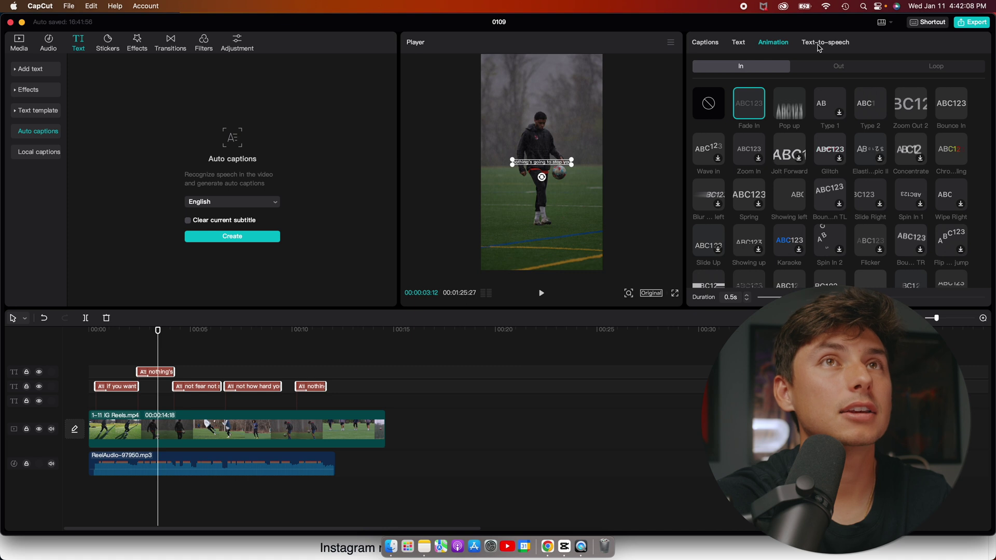
pyautogui.click(821, 44)
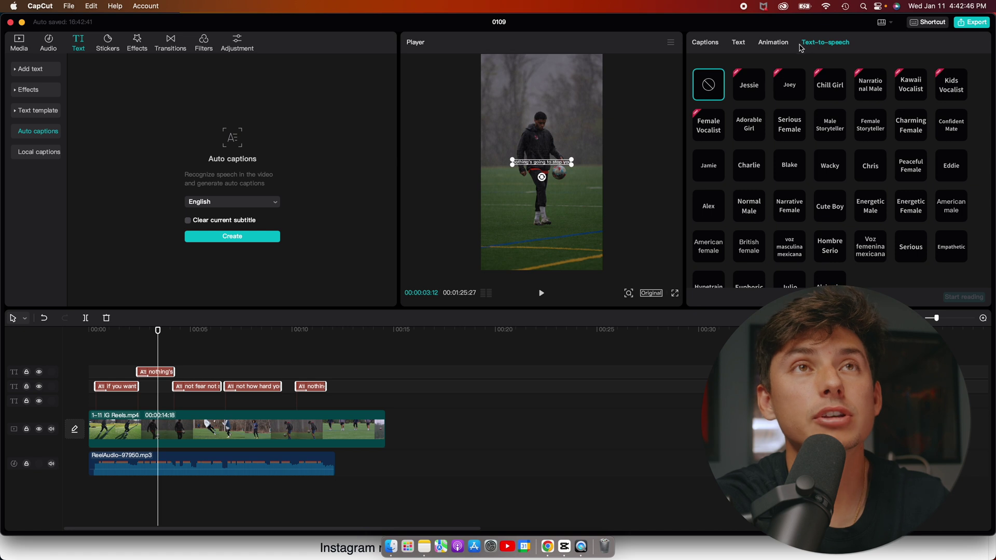
pyautogui.scroll(-1, 915, 200)
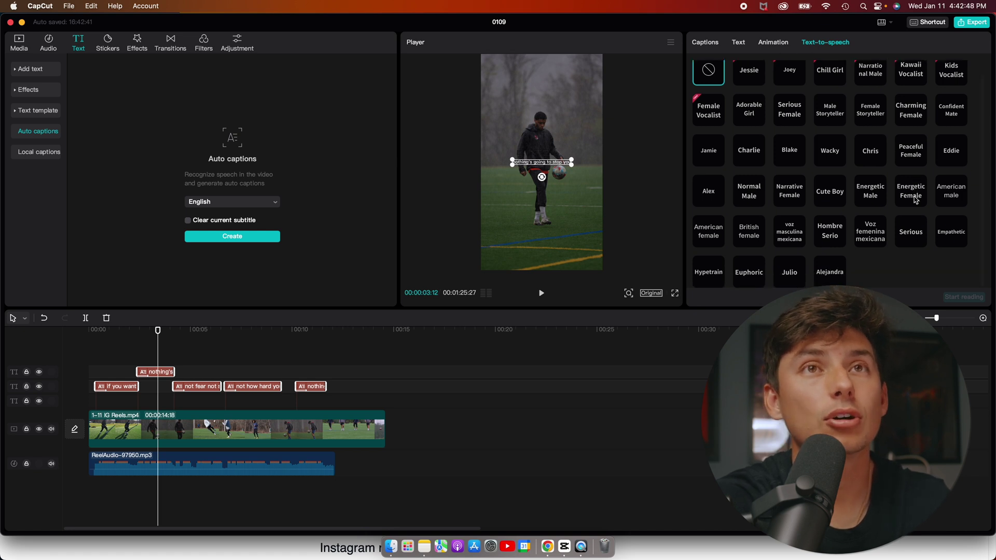
pyautogui.scroll(1, 917, 196)
pyautogui.click(776, 43)
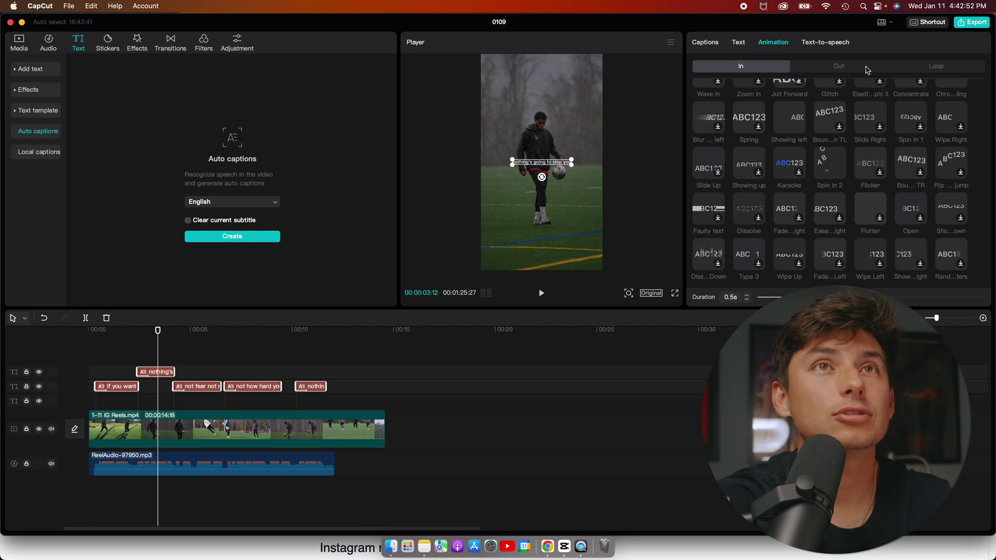
# Step: After browsing the Out and Loop animations, give the "nothing's going to stop you" caption the yellow preset text style
pyautogui.click(791, 70)
pyautogui.click(919, 68)
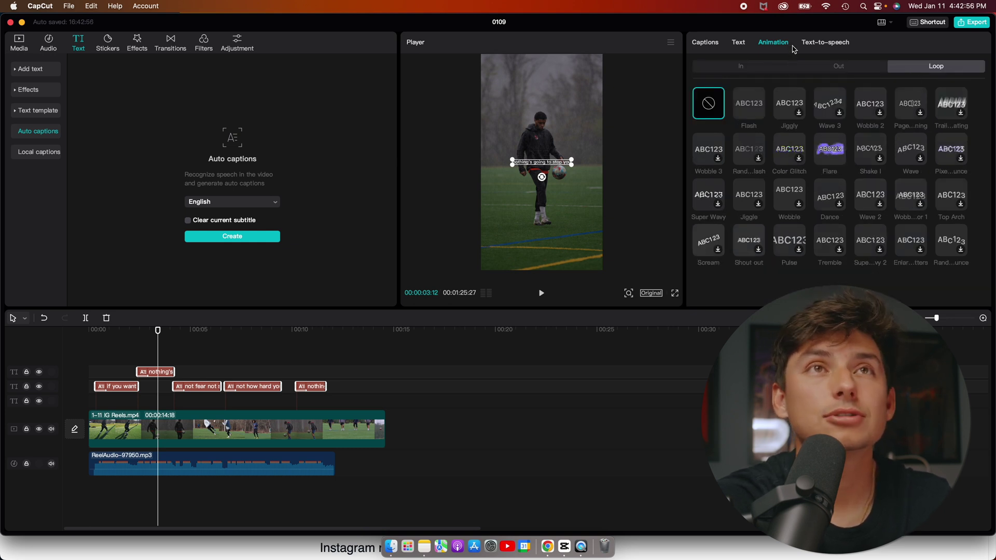
pyautogui.click(748, 43)
pyautogui.scroll(-10, 837, 174)
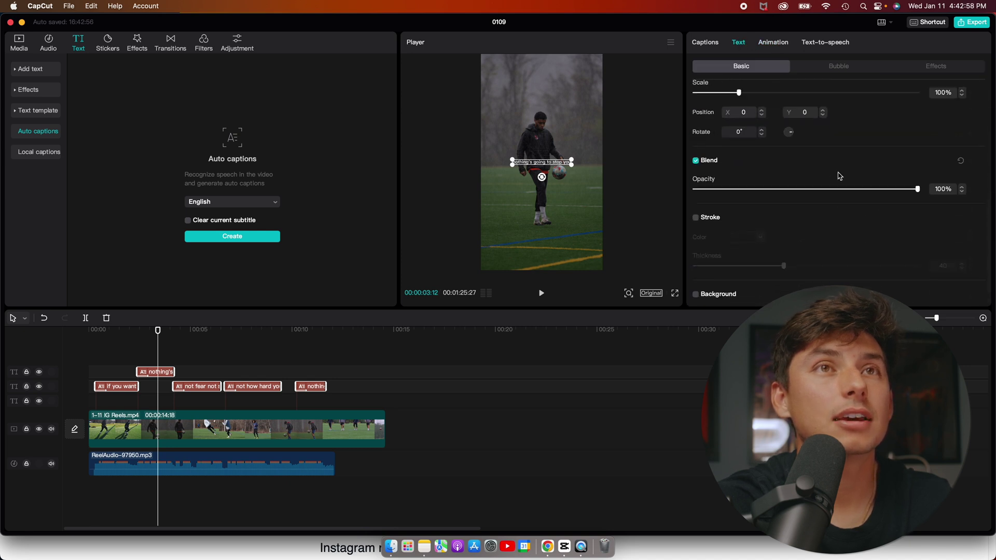
pyautogui.scroll(8, 838, 174)
pyautogui.click(783, 187)
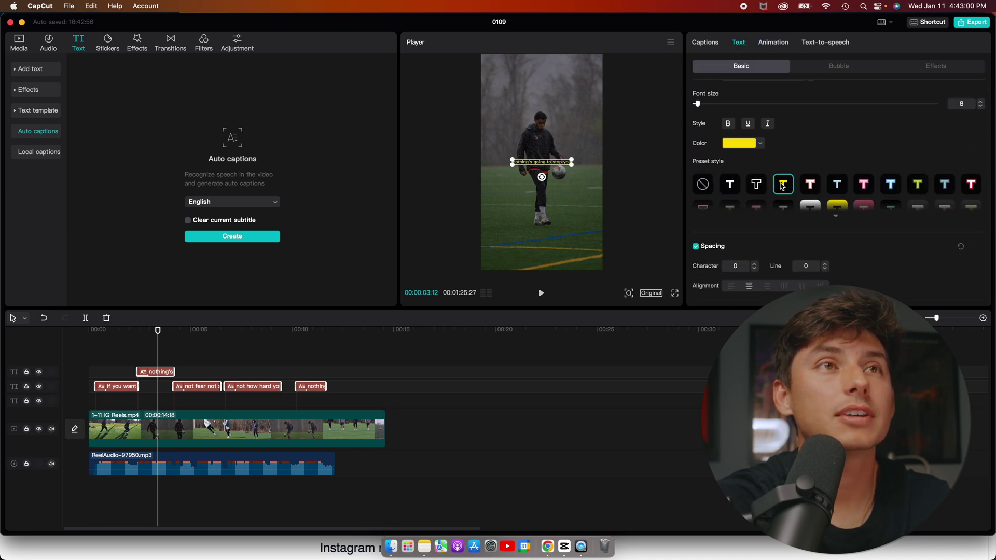
pyautogui.scroll(-5, 858, 166)
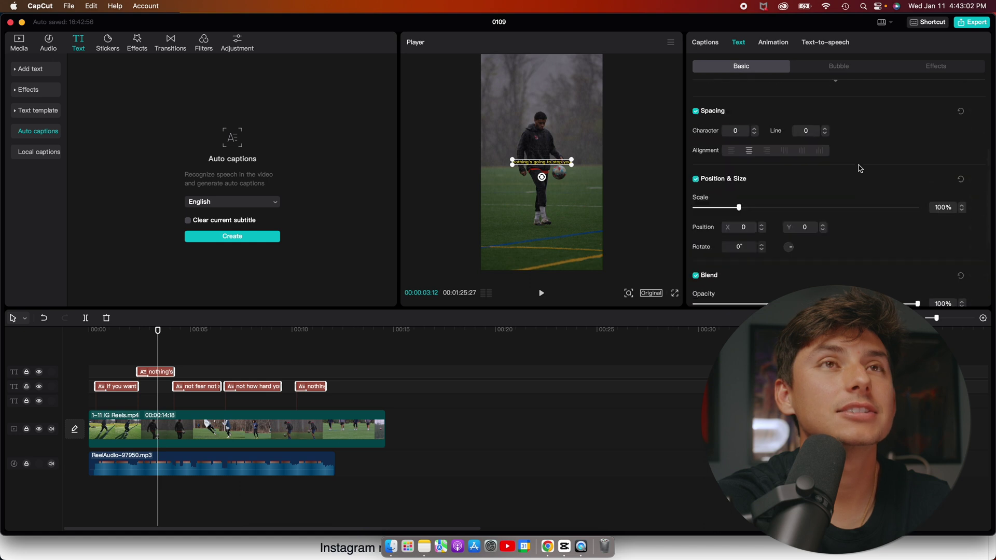
pyautogui.scroll(6, 860, 167)
pyautogui.scroll(-5, 860, 171)
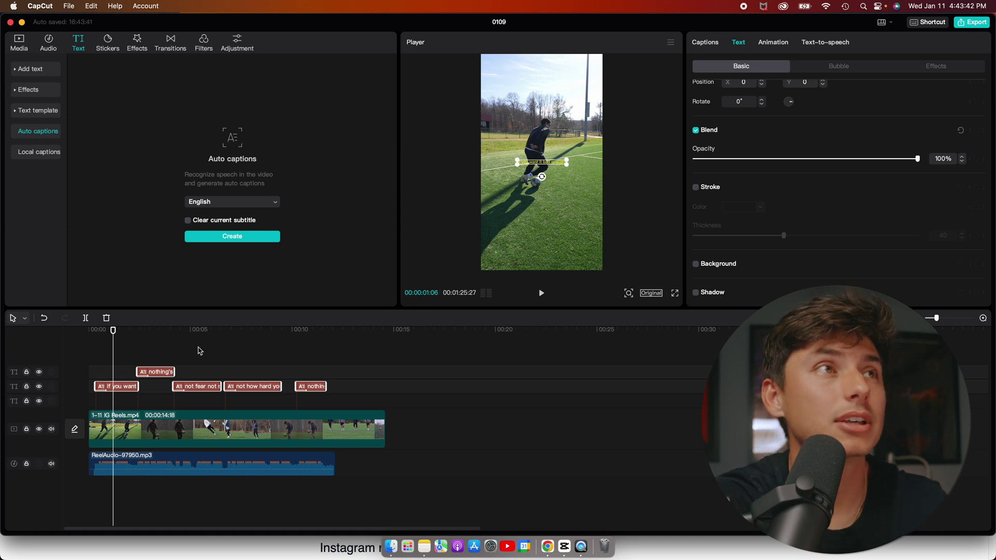
pyautogui.click(975, 23)
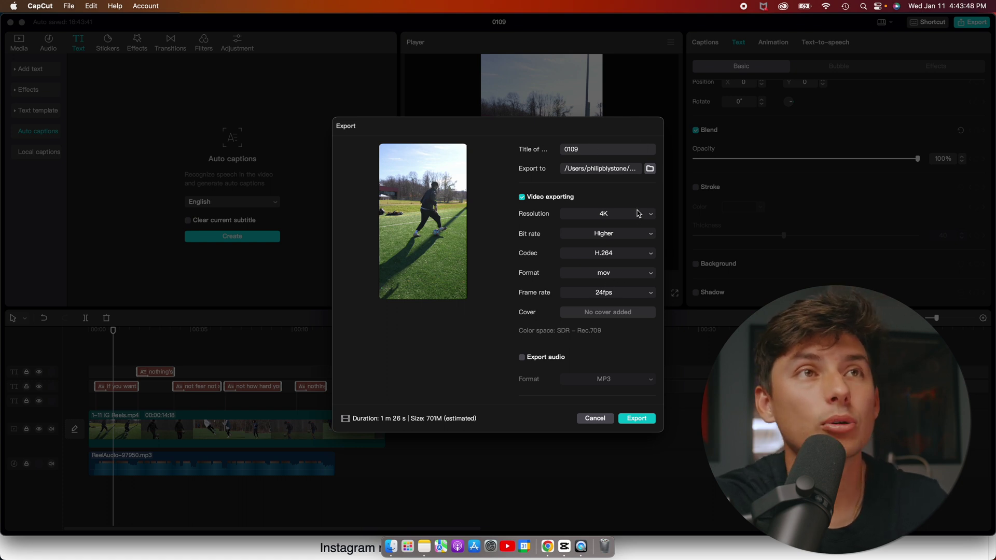
pyautogui.click(592, 420)
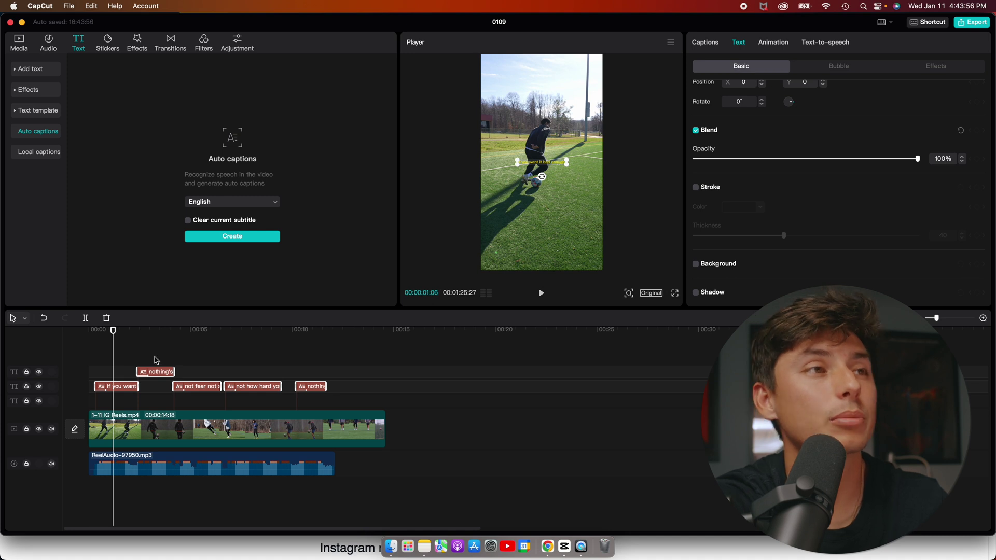
pyautogui.moveTo(114, 330); pyautogui.dragTo(341, 367)
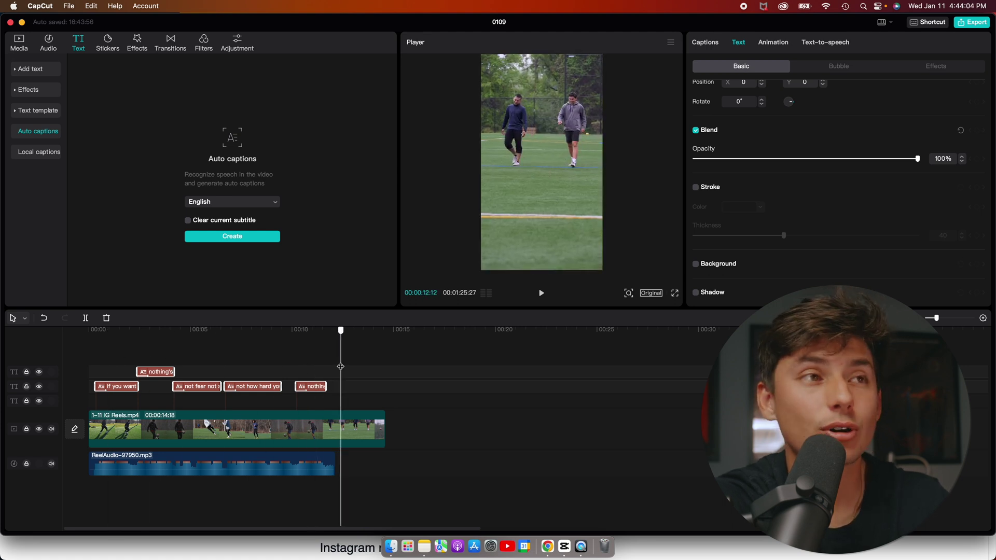